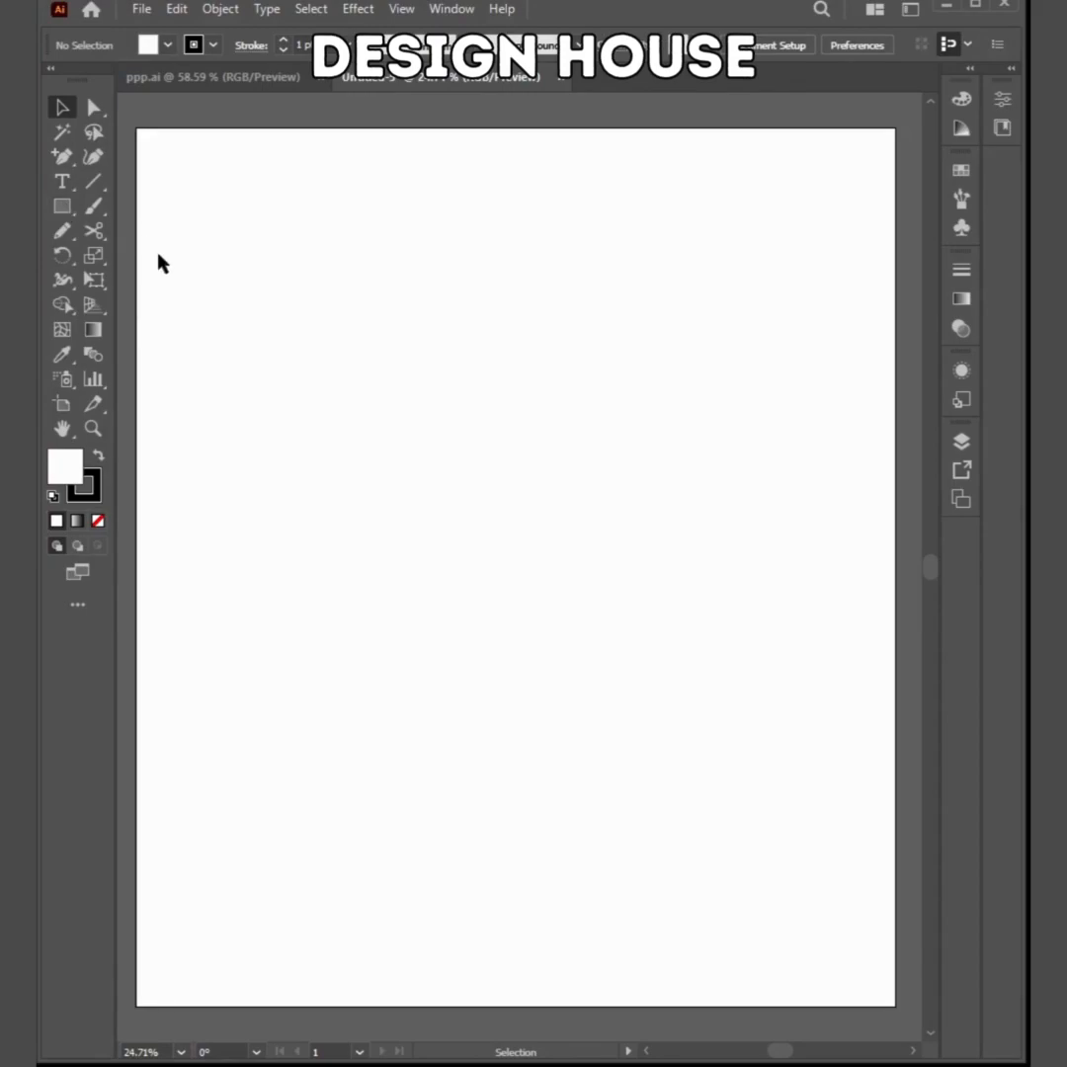
# Draw a large circle around the artboard's centre with a teal fill and no stroke, and lock it
pyautogui.moveTo(520, 521); pyautogui.dragTo(662, 745)
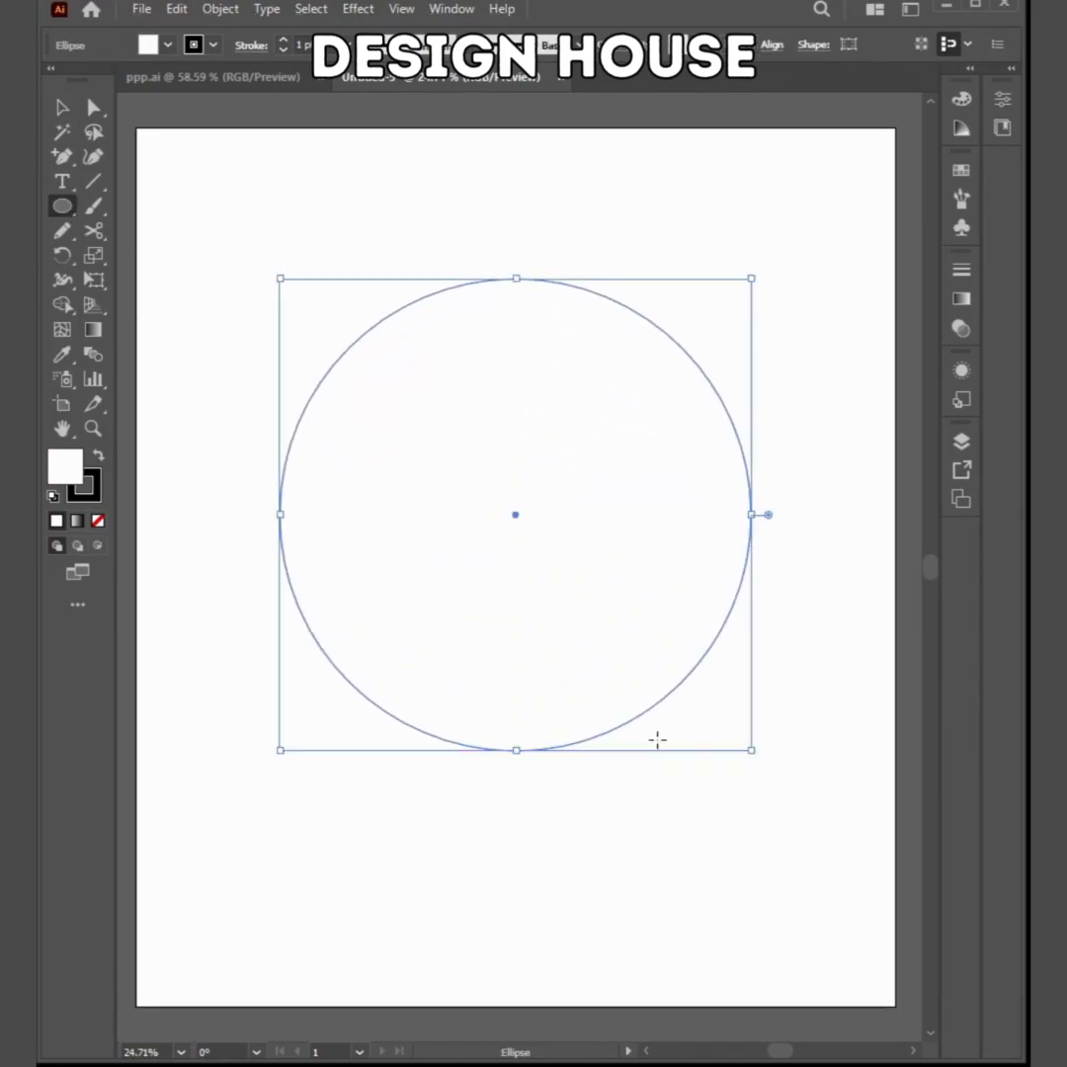
pyautogui.click(98, 519)
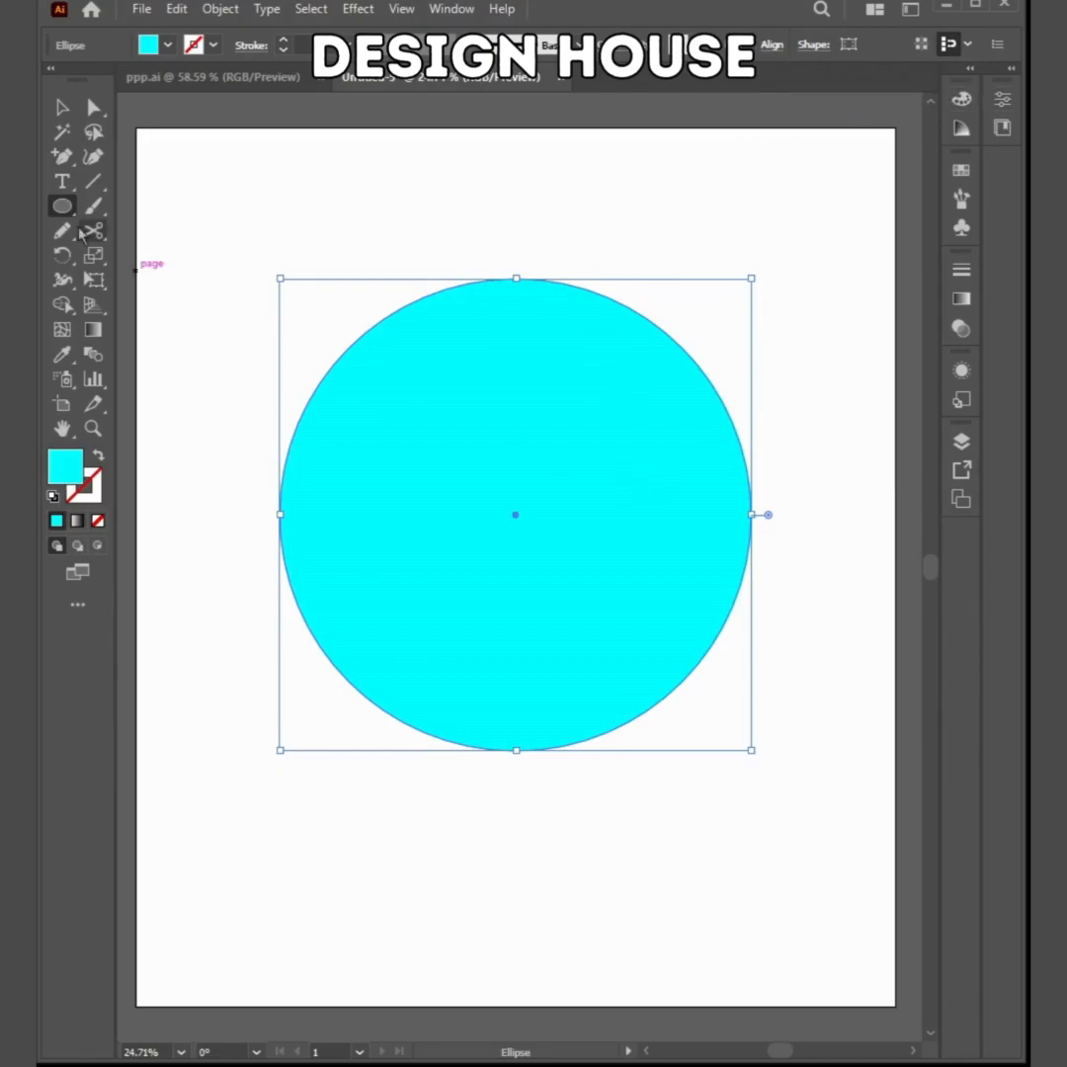
pyautogui.click(63, 107)
pyautogui.click(309, 379)
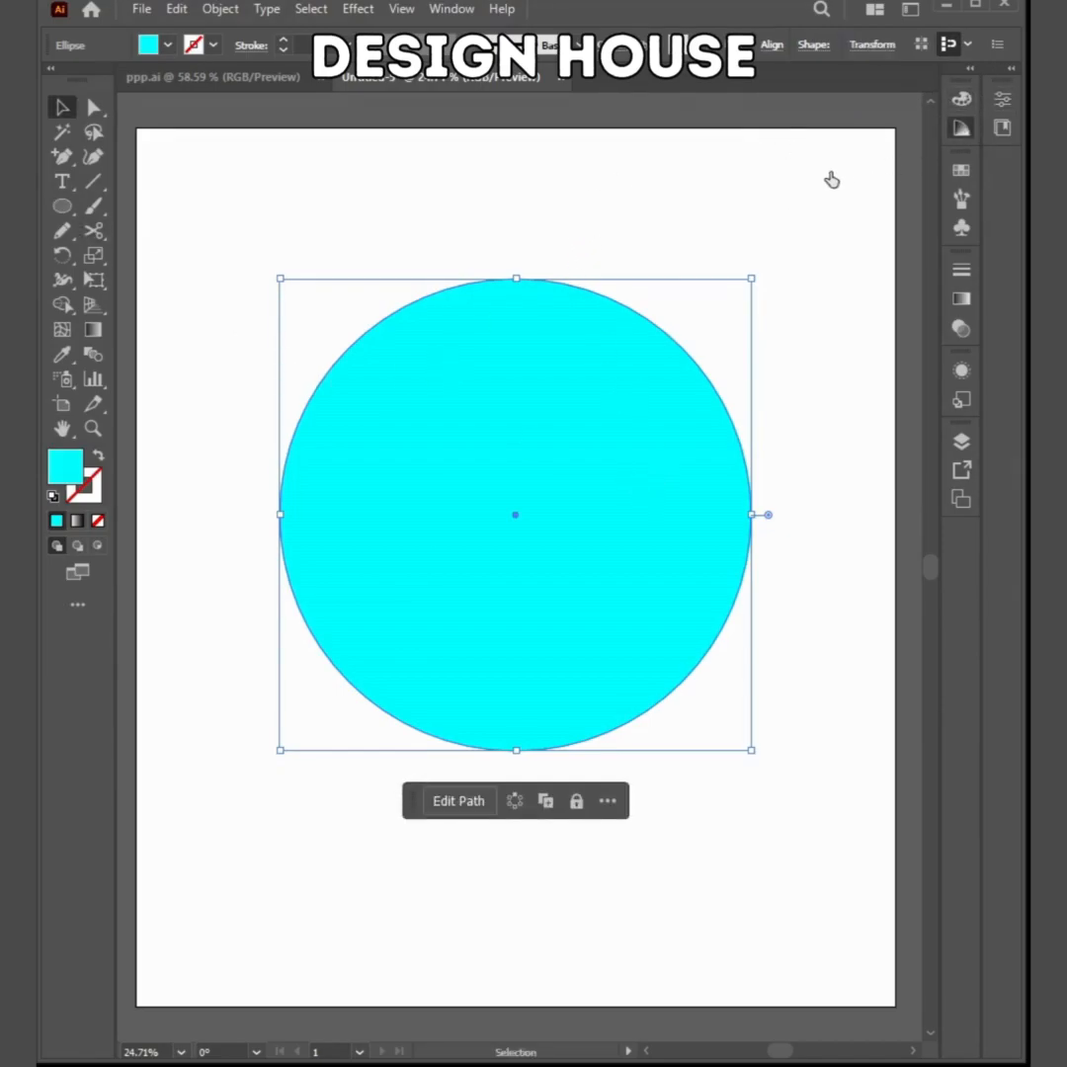
pyautogui.click(778, 178)
pyautogui.click(793, 177)
pyautogui.click(265, 240)
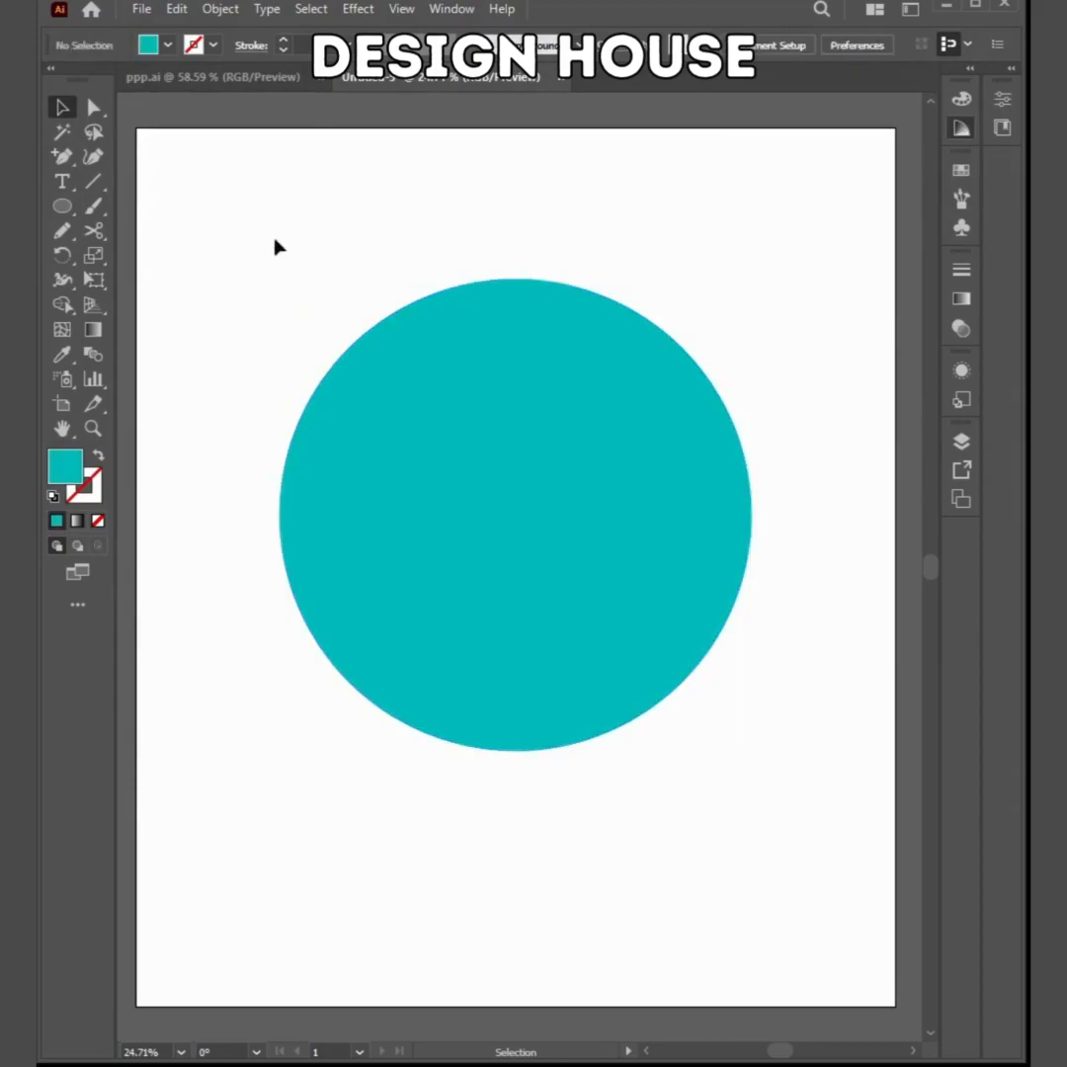
pyautogui.click(583, 518)
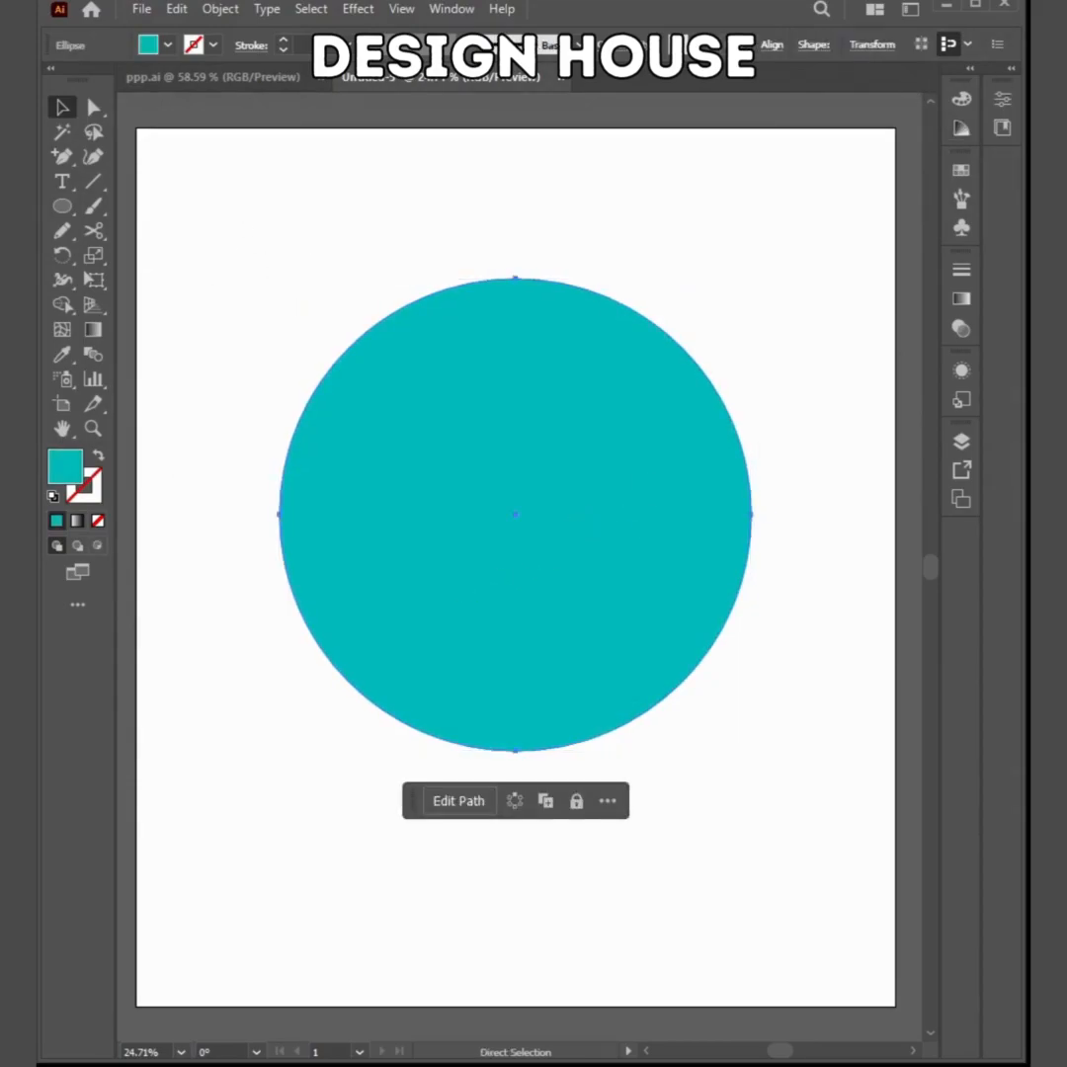
pyautogui.hotkey('ctrl', '2')
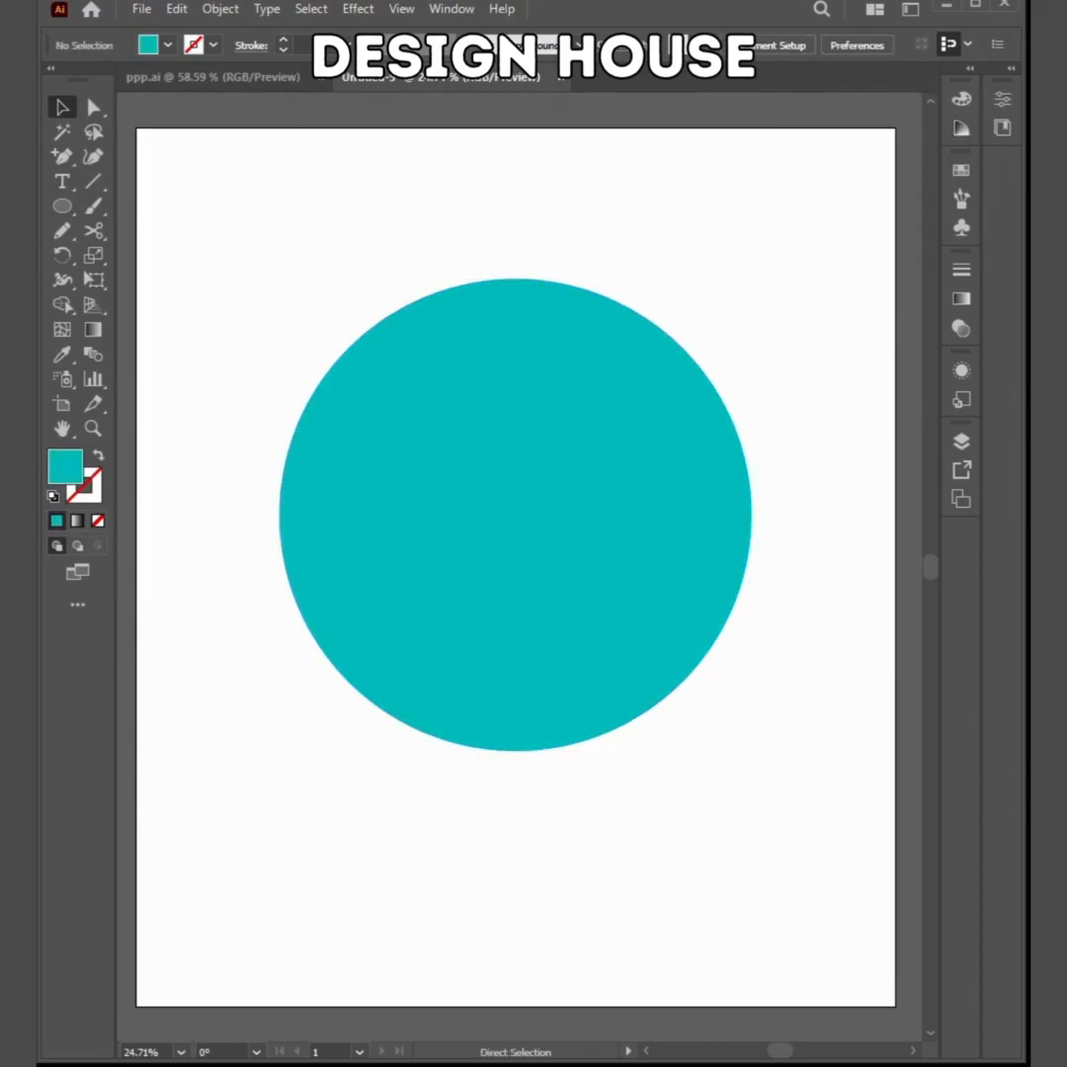
# Draw an open zigzag path of five straight segments with the Pen tool, rising diagonally from outside the circle's lower-left edge past its centre
pyautogui.click(62, 160)
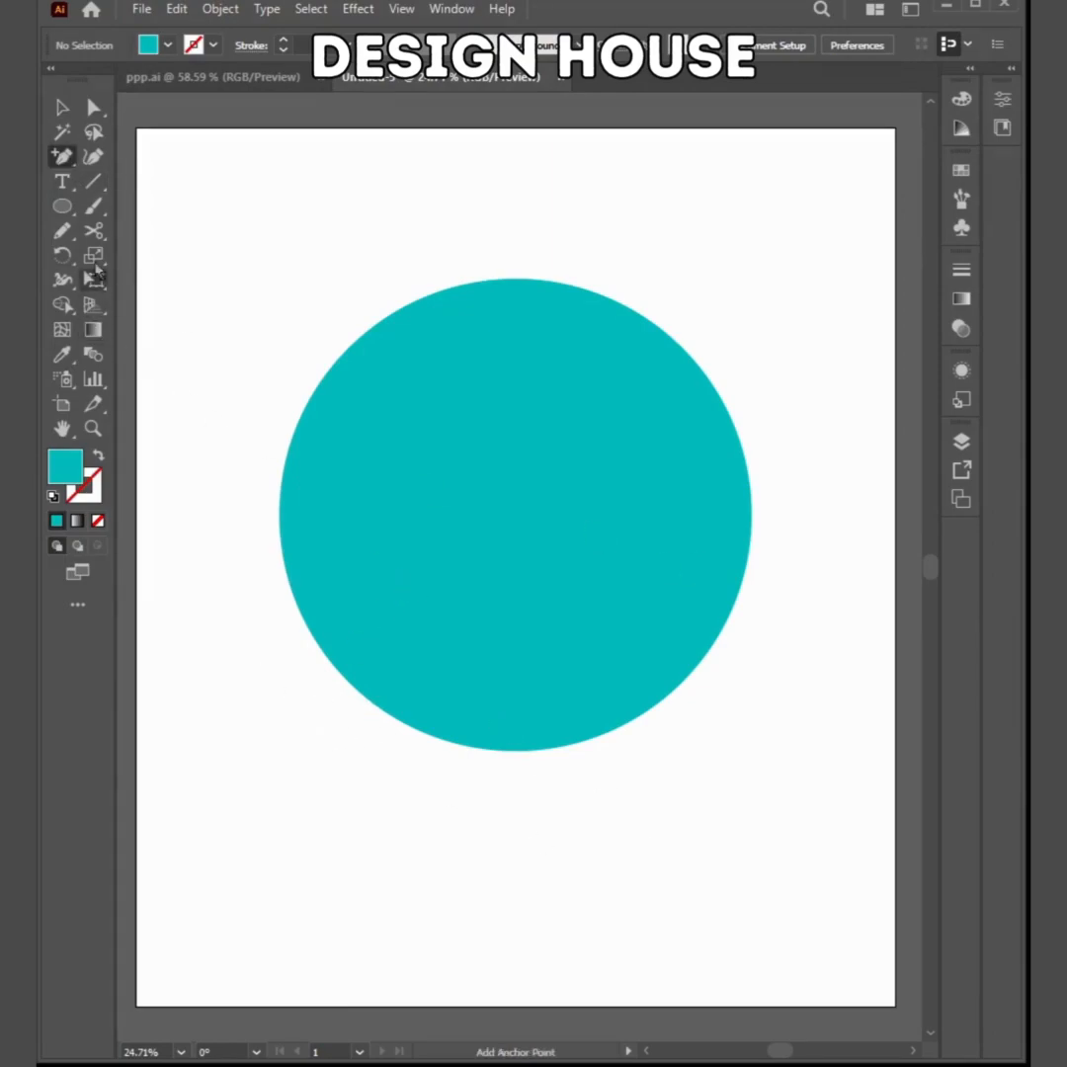
pyautogui.moveTo(63, 156); pyautogui.dragTo(126, 155)
pyautogui.click(300, 725)
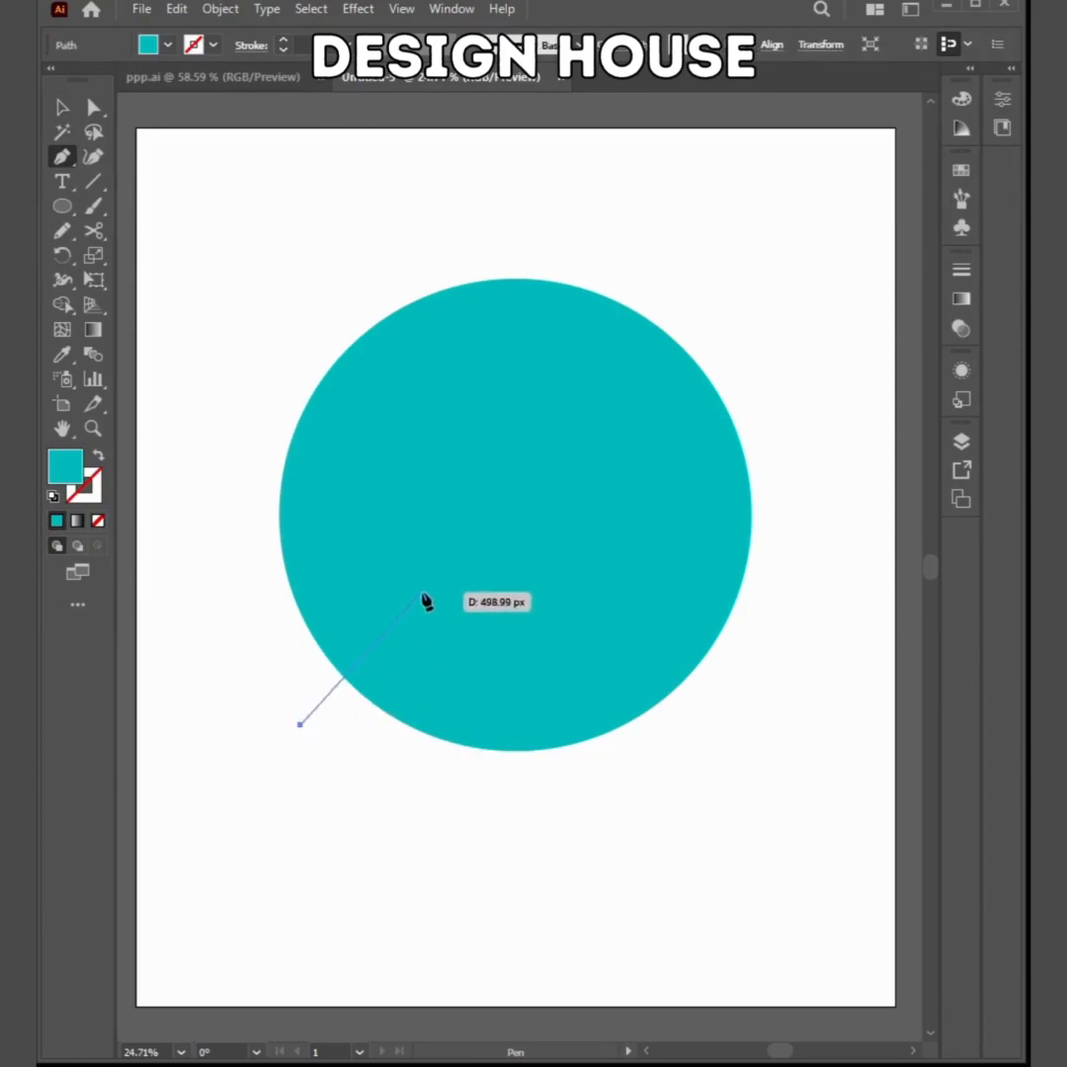
pyautogui.click(411, 610)
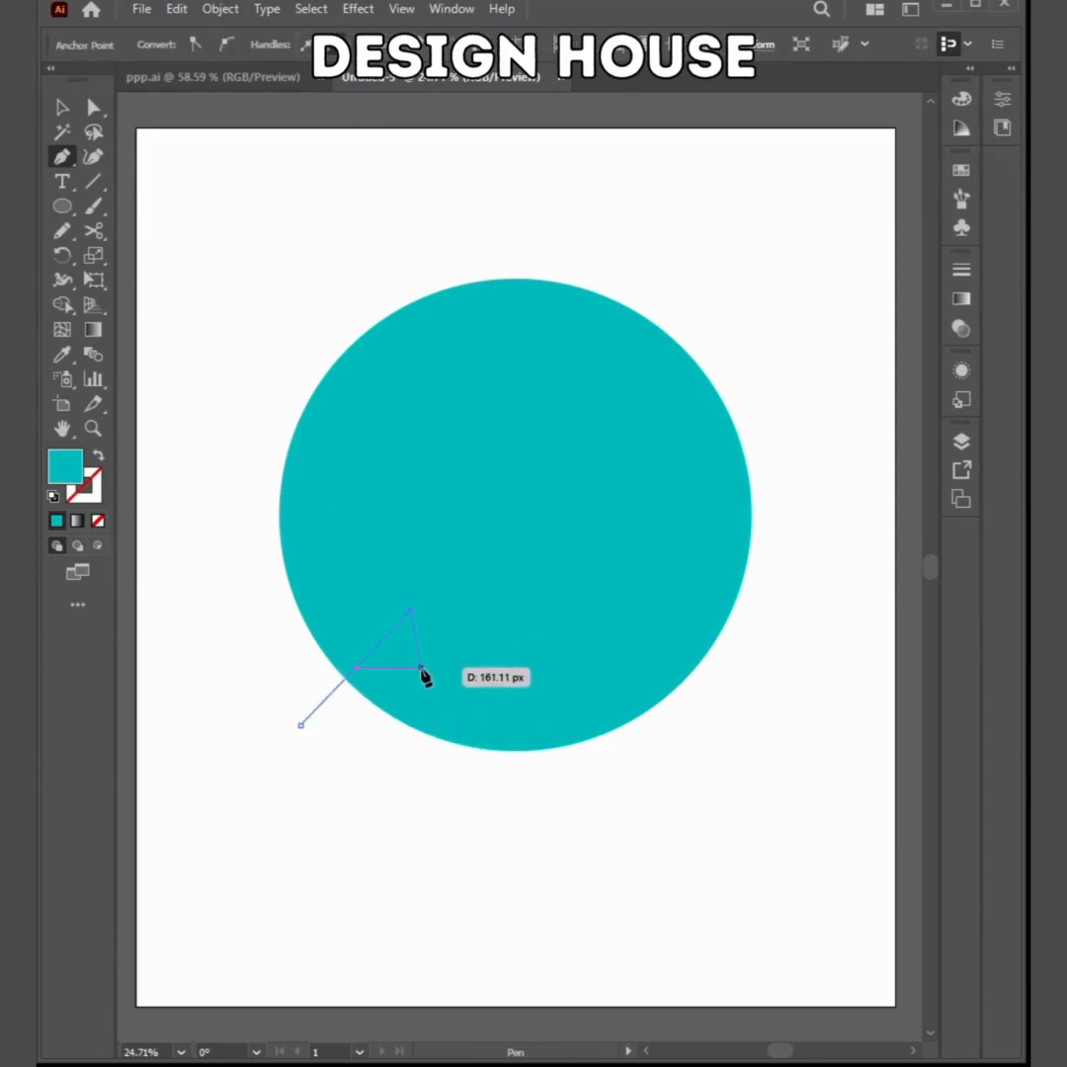
pyautogui.click(420, 670)
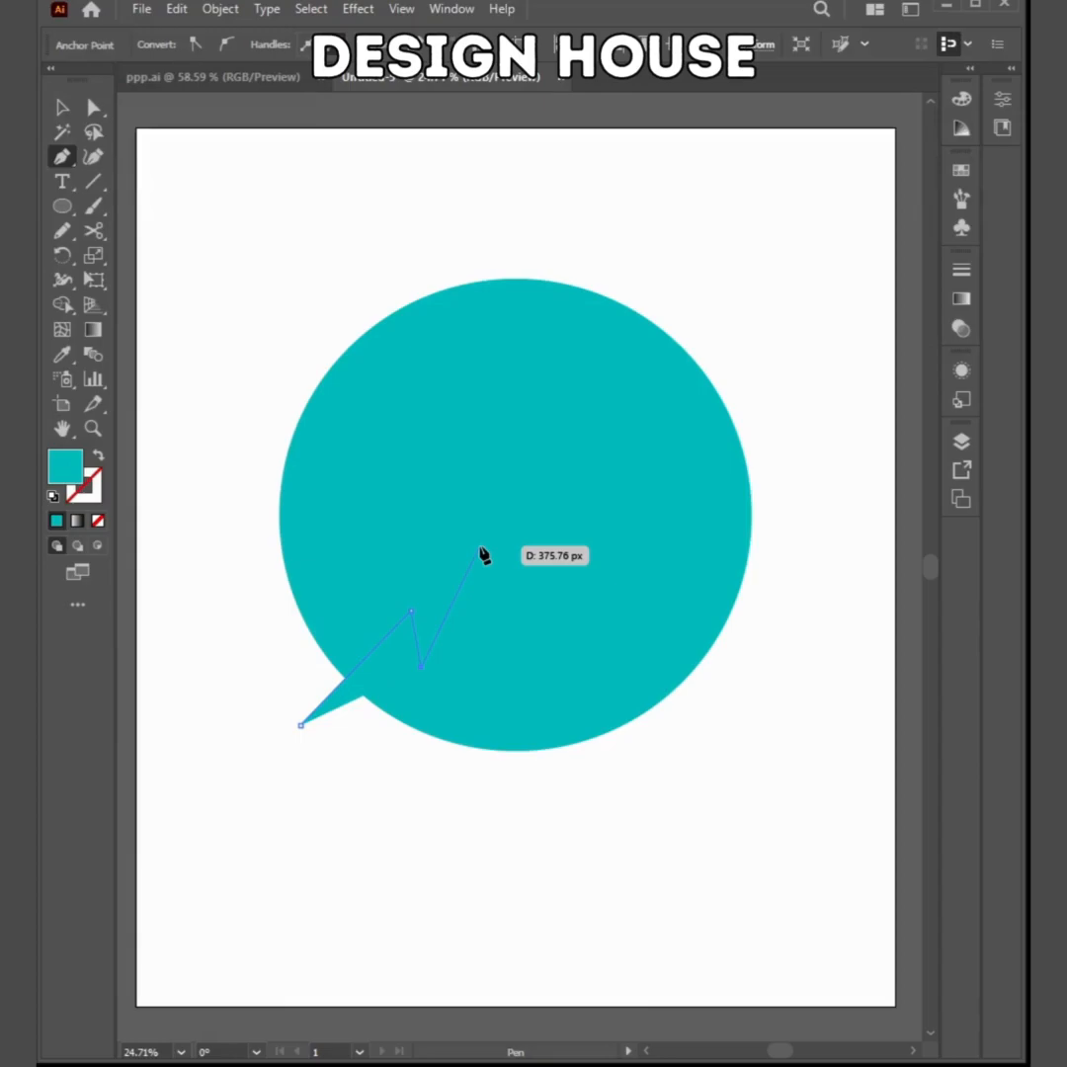
pyautogui.click(487, 476)
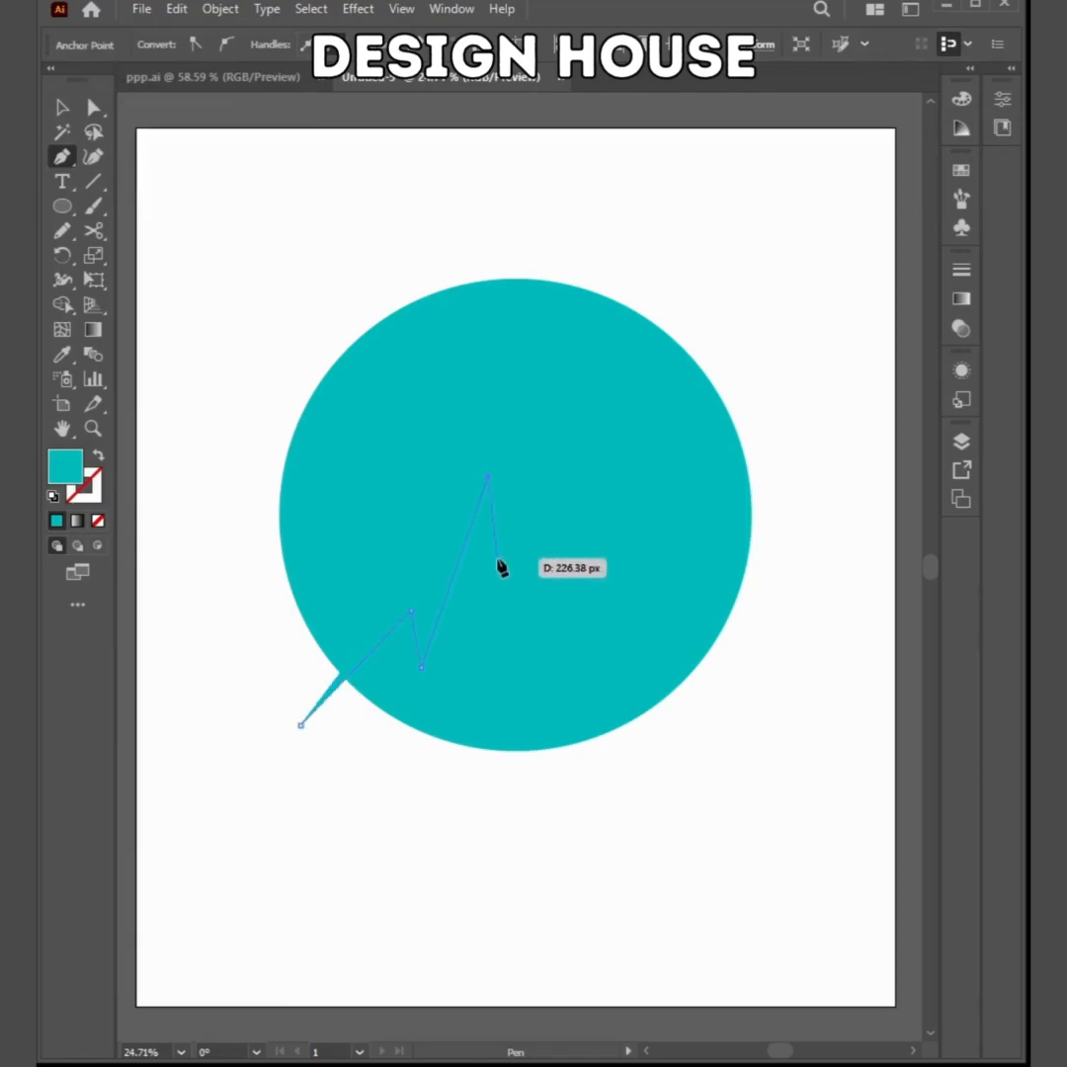
pyautogui.click(487, 559)
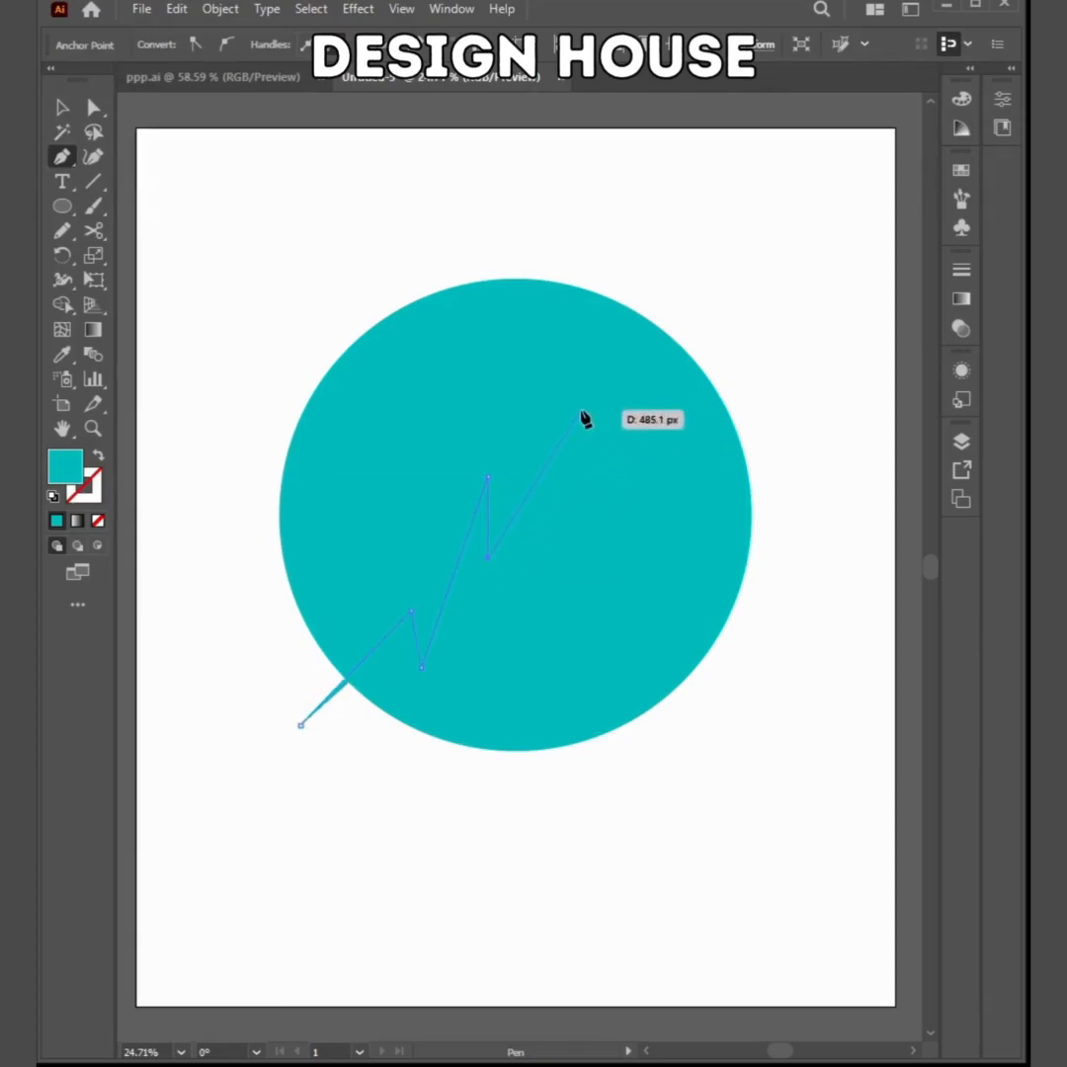
pyautogui.click(582, 426)
pyautogui.hotkey('ctrl', 'z')
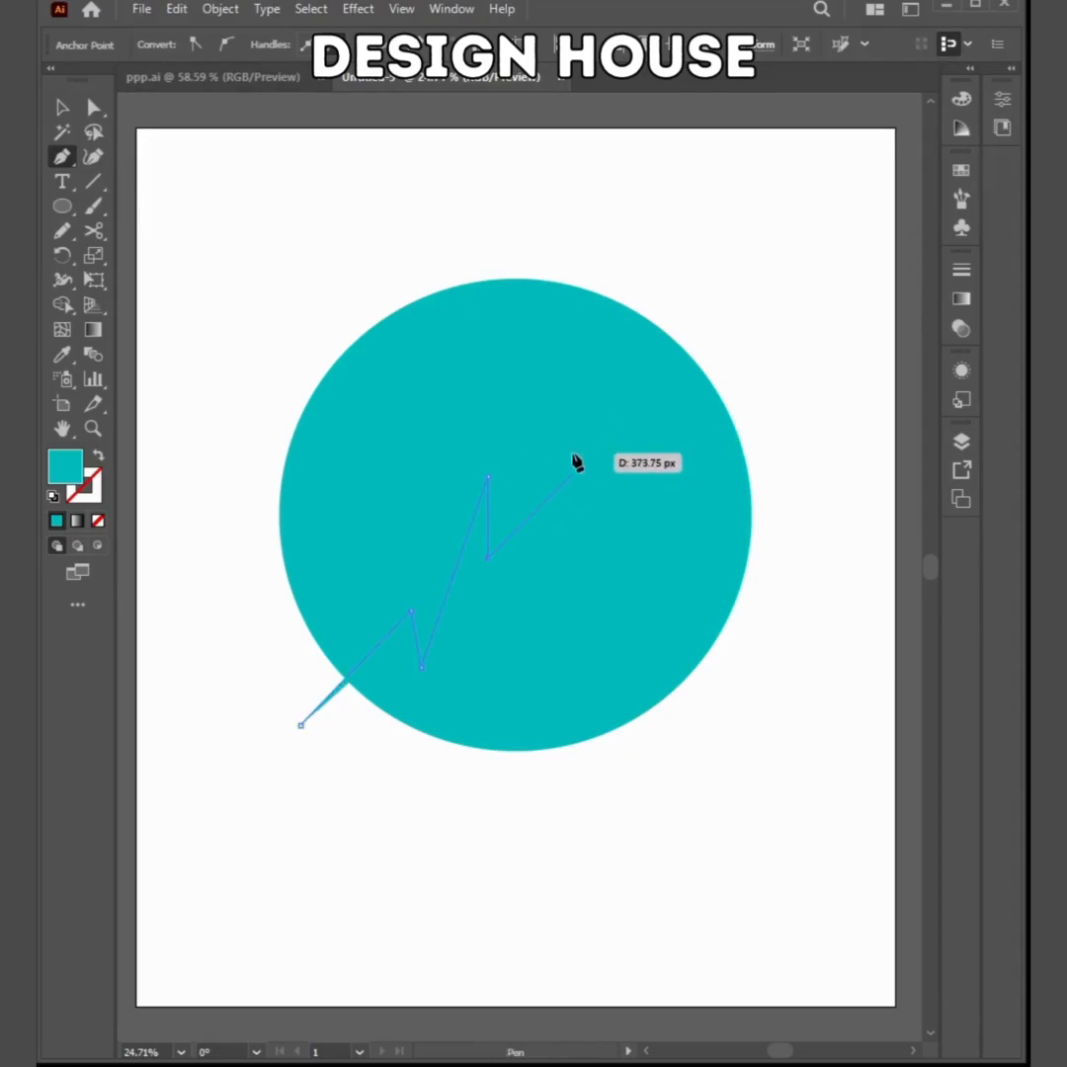
pyautogui.click(587, 459)
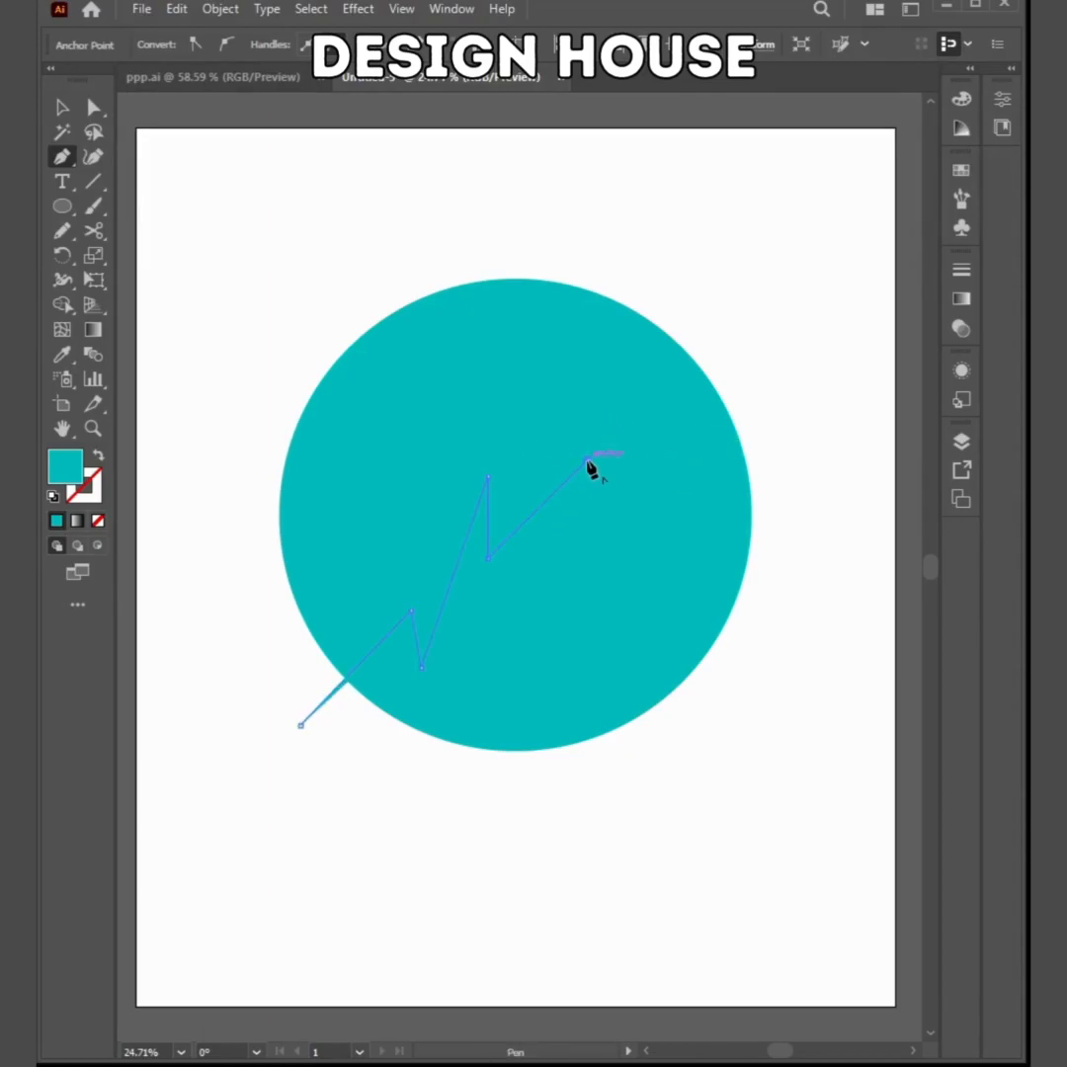
# Give the zigzag path no fill and a black stroke
pyautogui.click(99, 457)
pyautogui.click(101, 488)
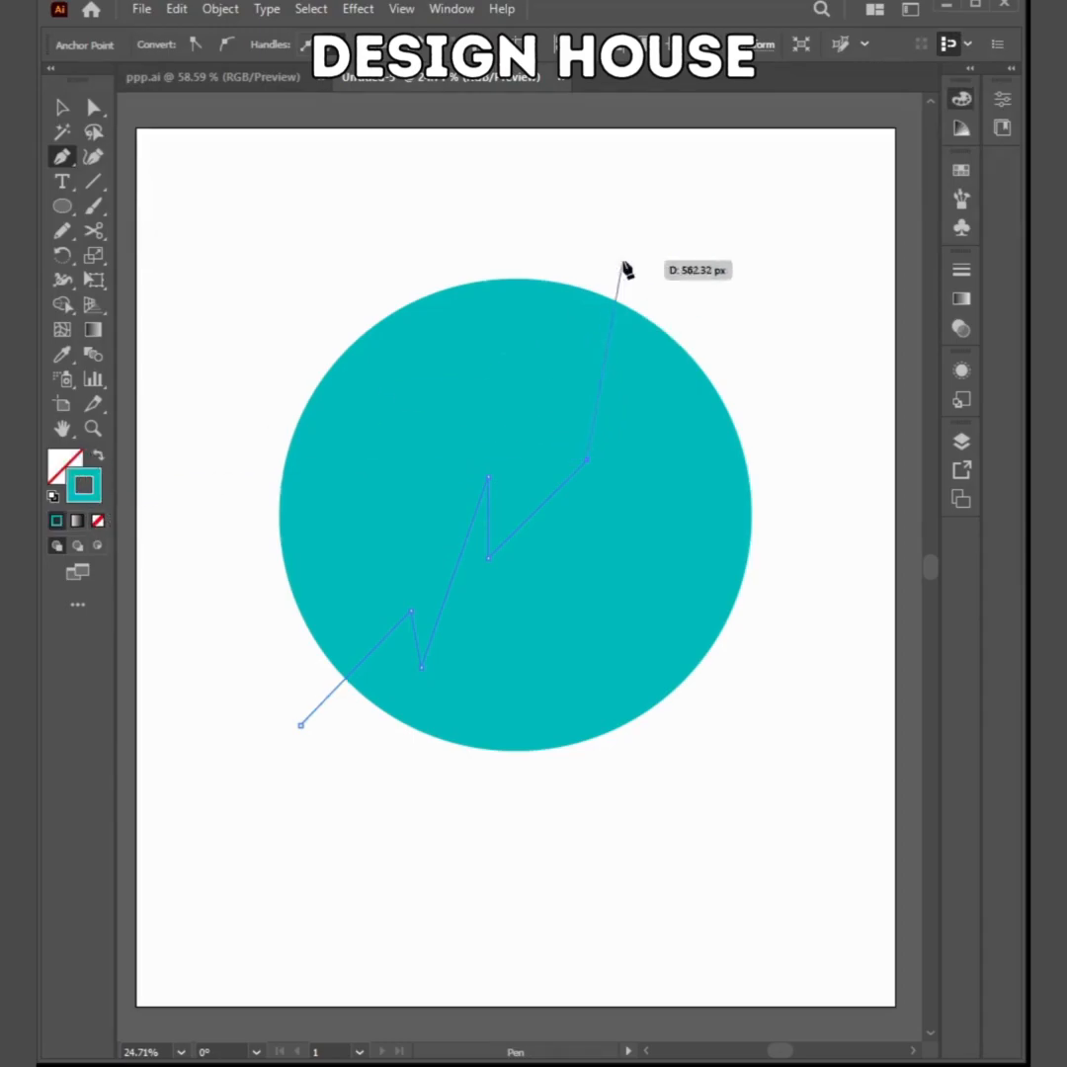
pyautogui.click(717, 128)
pyautogui.click(68, 108)
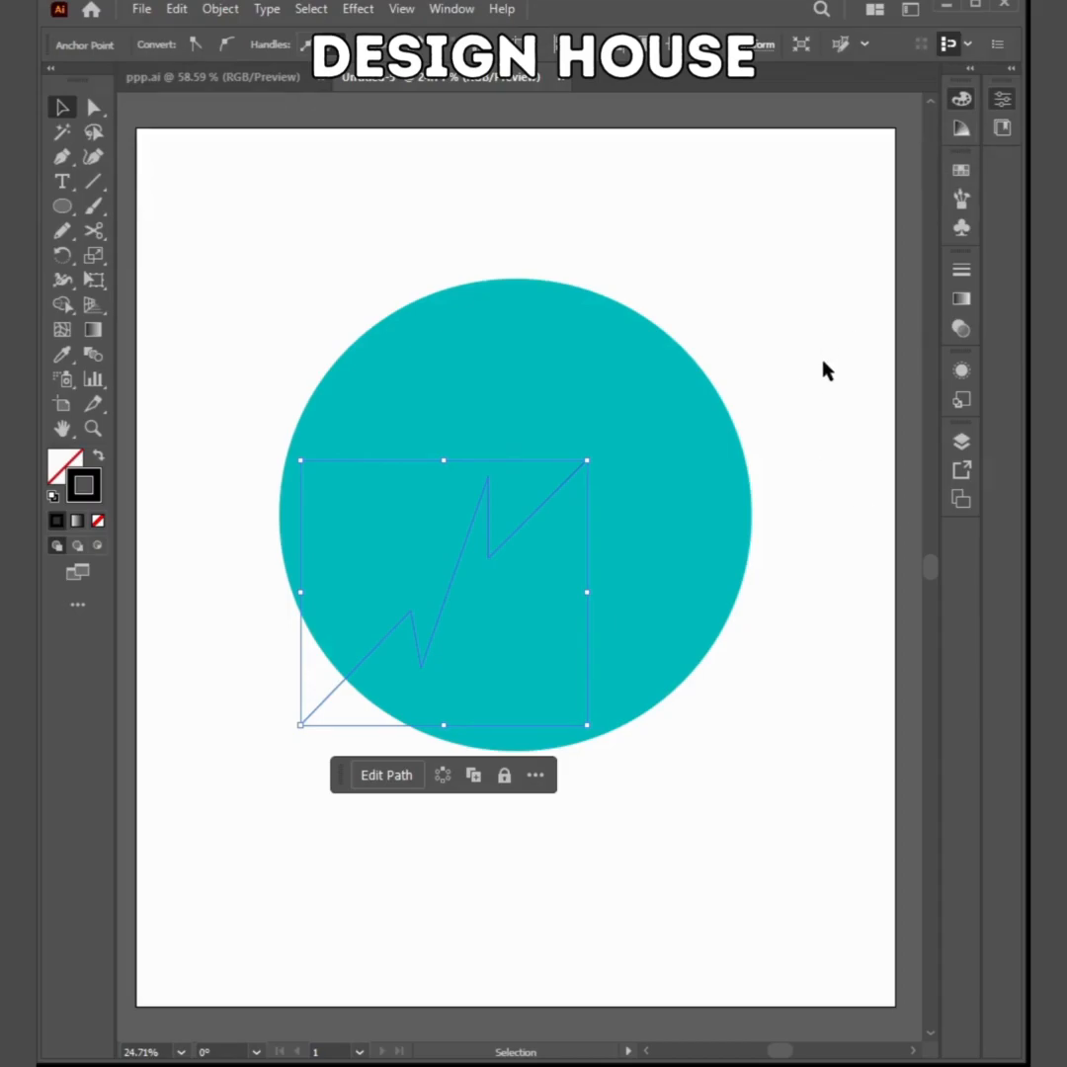
# Set the zigzag path's stroke weight to 15 pt
pyautogui.click(329, 282)
pyautogui.click(489, 518)
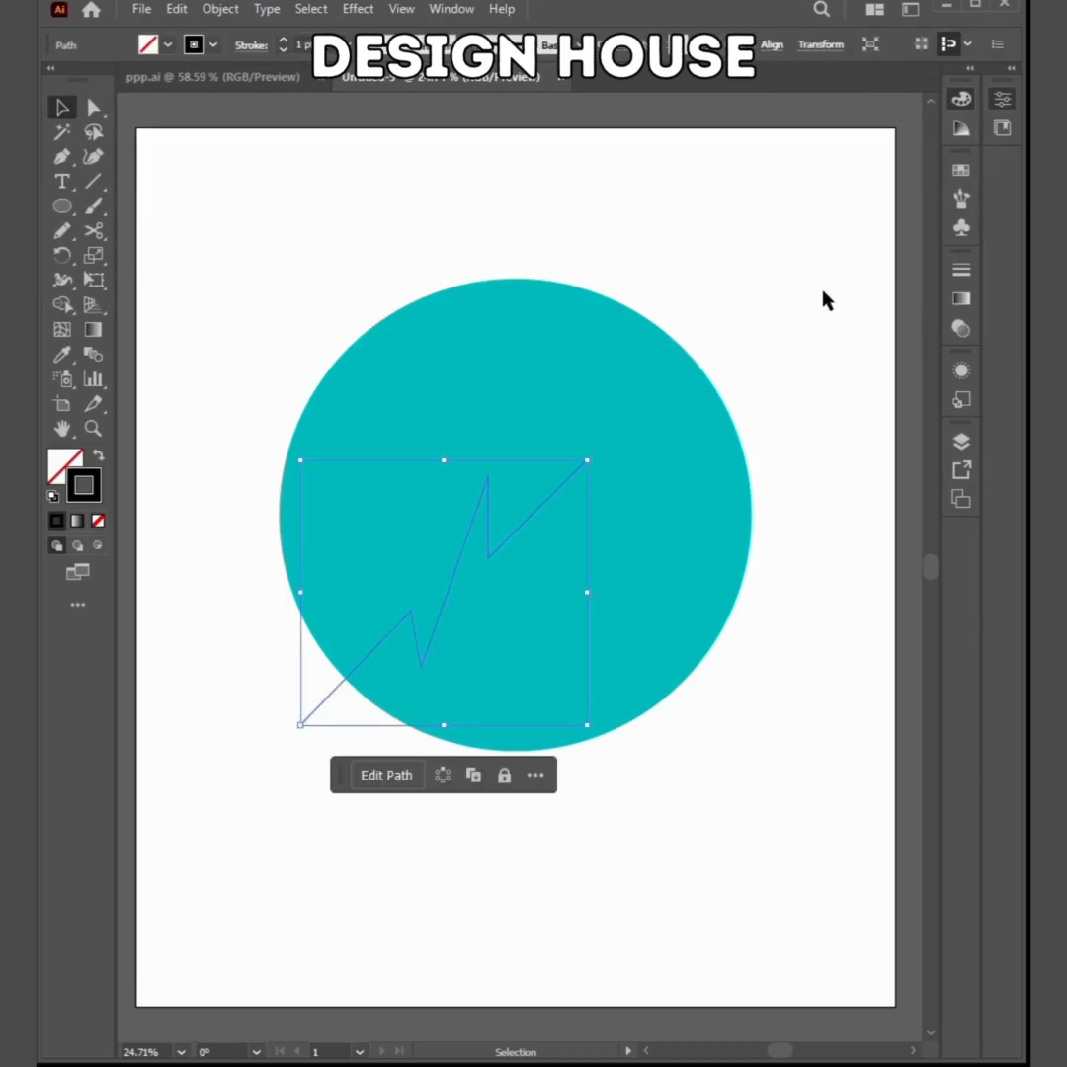
pyautogui.press('Up')
pyautogui.press('Up')
pyautogui.press('Up')
pyautogui.press('Up')
pyautogui.press('Up')
pyautogui.press('Up')
pyautogui.press('Up')
pyautogui.press('Up')
pyautogui.press('Up')
pyautogui.press('Up')
pyautogui.press('Up')
pyautogui.press('Up')
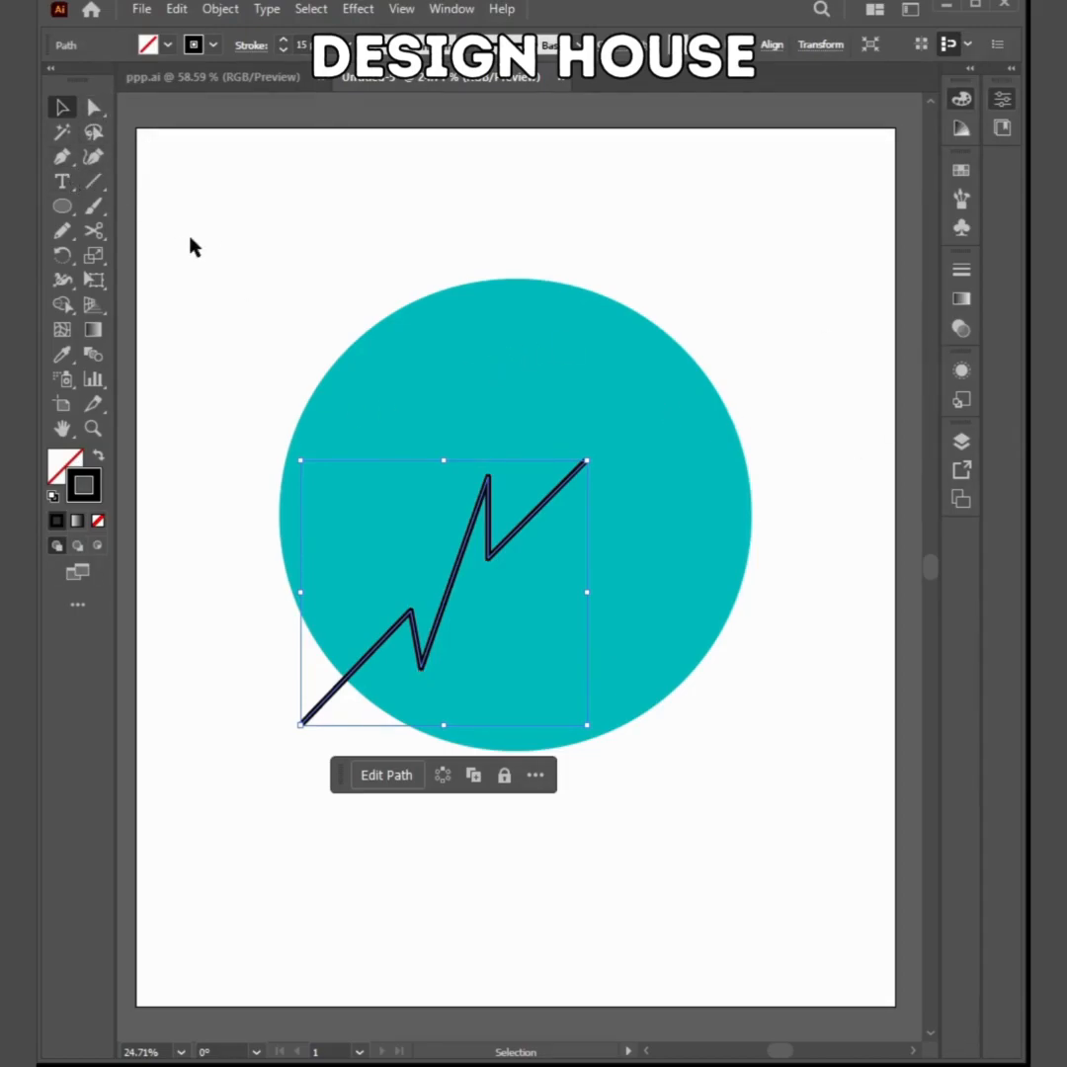
pyautogui.hotkey('shift', 'c')
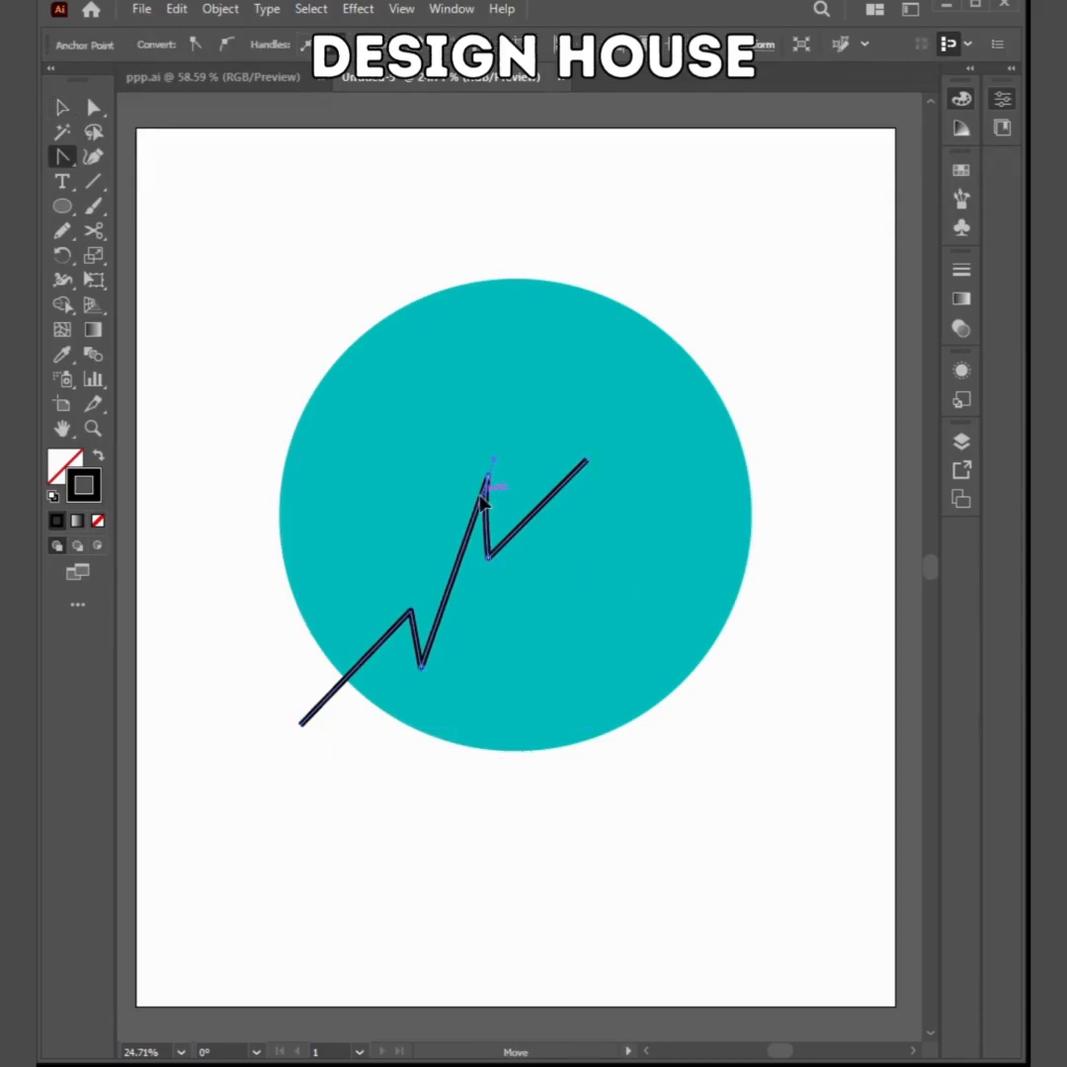
pyautogui.moveTo(488, 480); pyautogui.dragTo(583, 573)
pyautogui.hotkey('ctrl', 'z')
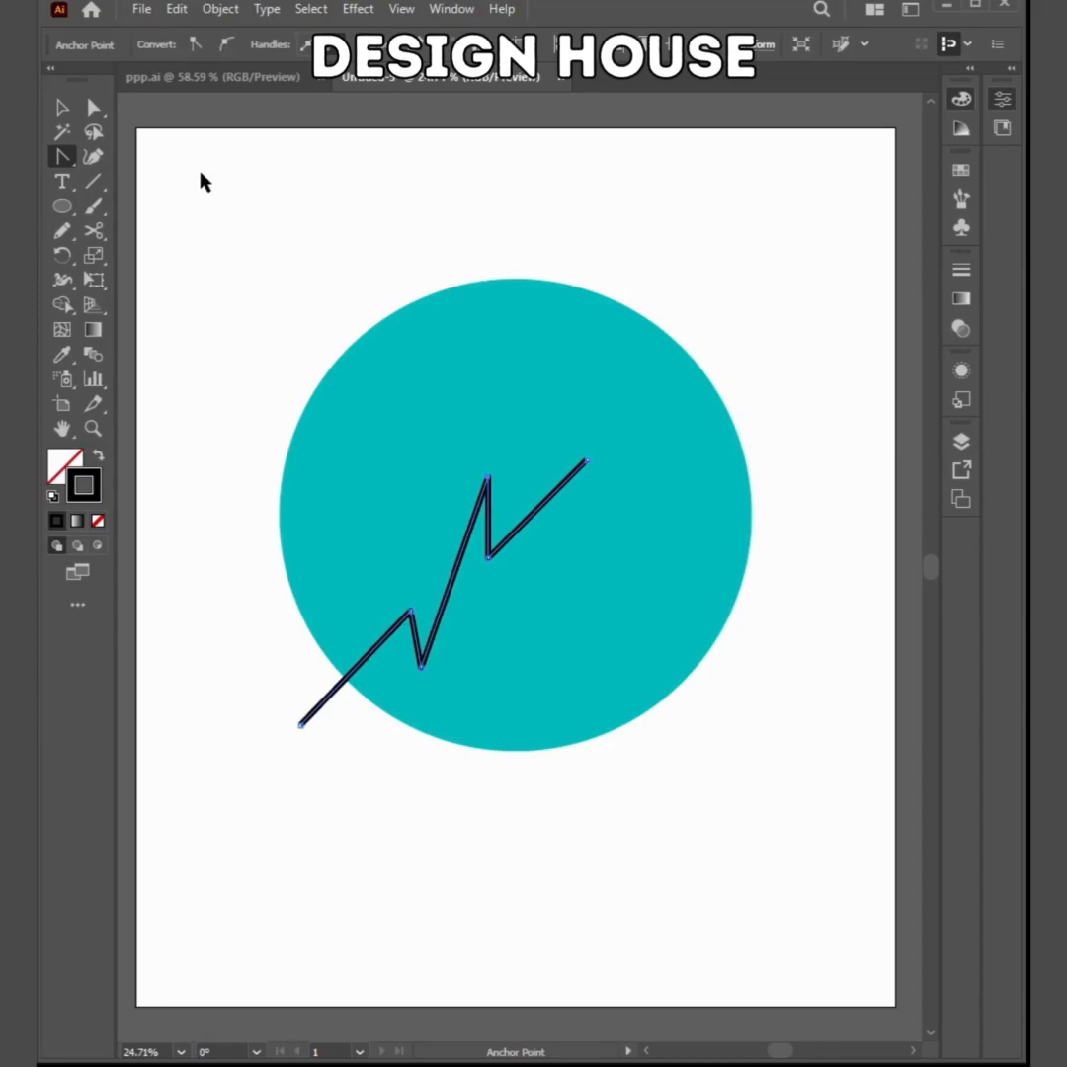
# Reshape the zigzag by moving its upper peak down and left and its lower valley to the right, making the middle segment nearly vertical
pyautogui.press('+')
pyautogui.press('a')
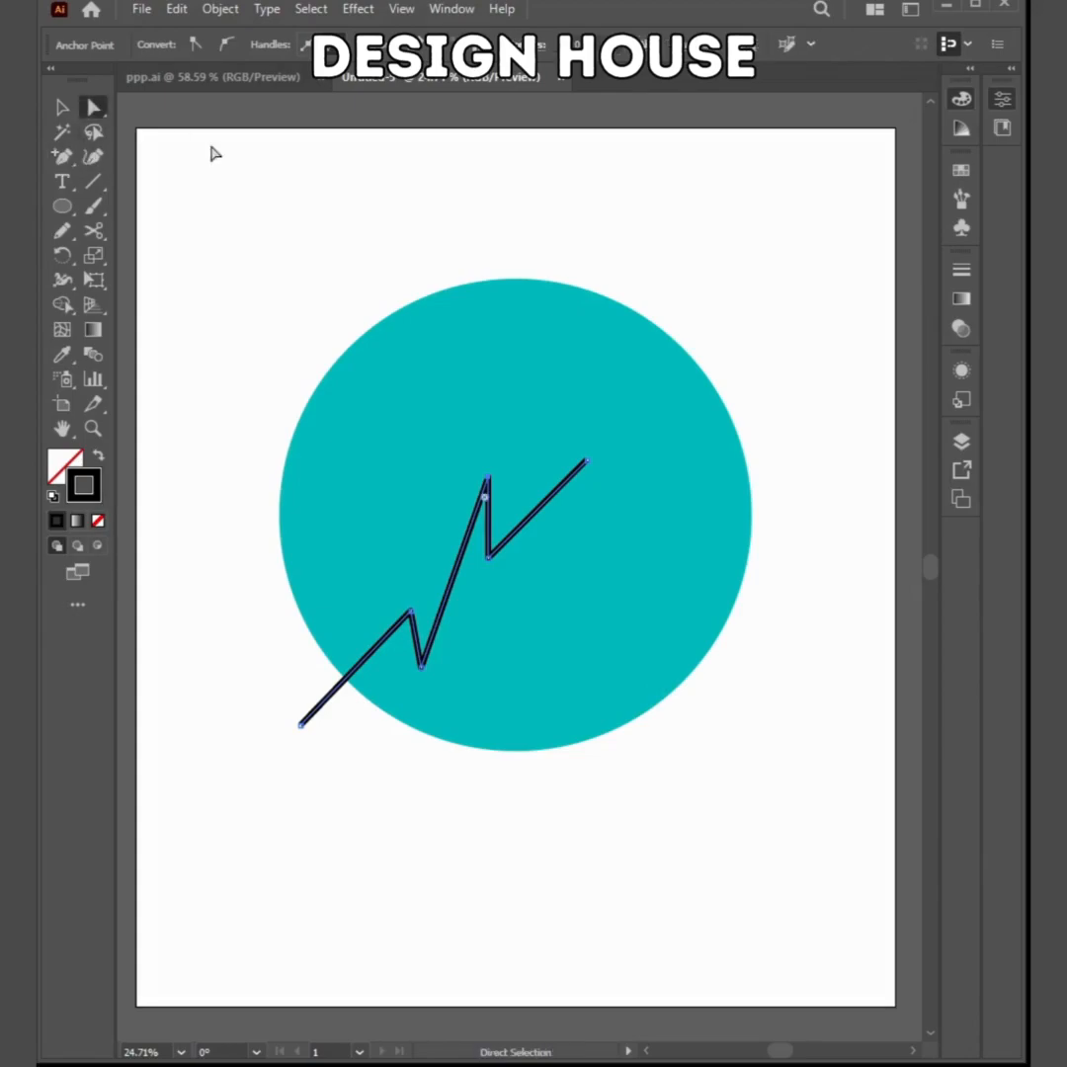
pyautogui.click(485, 478)
pyautogui.moveTo(485, 478); pyautogui.dragTo(454, 508)
pyautogui.click(453, 679)
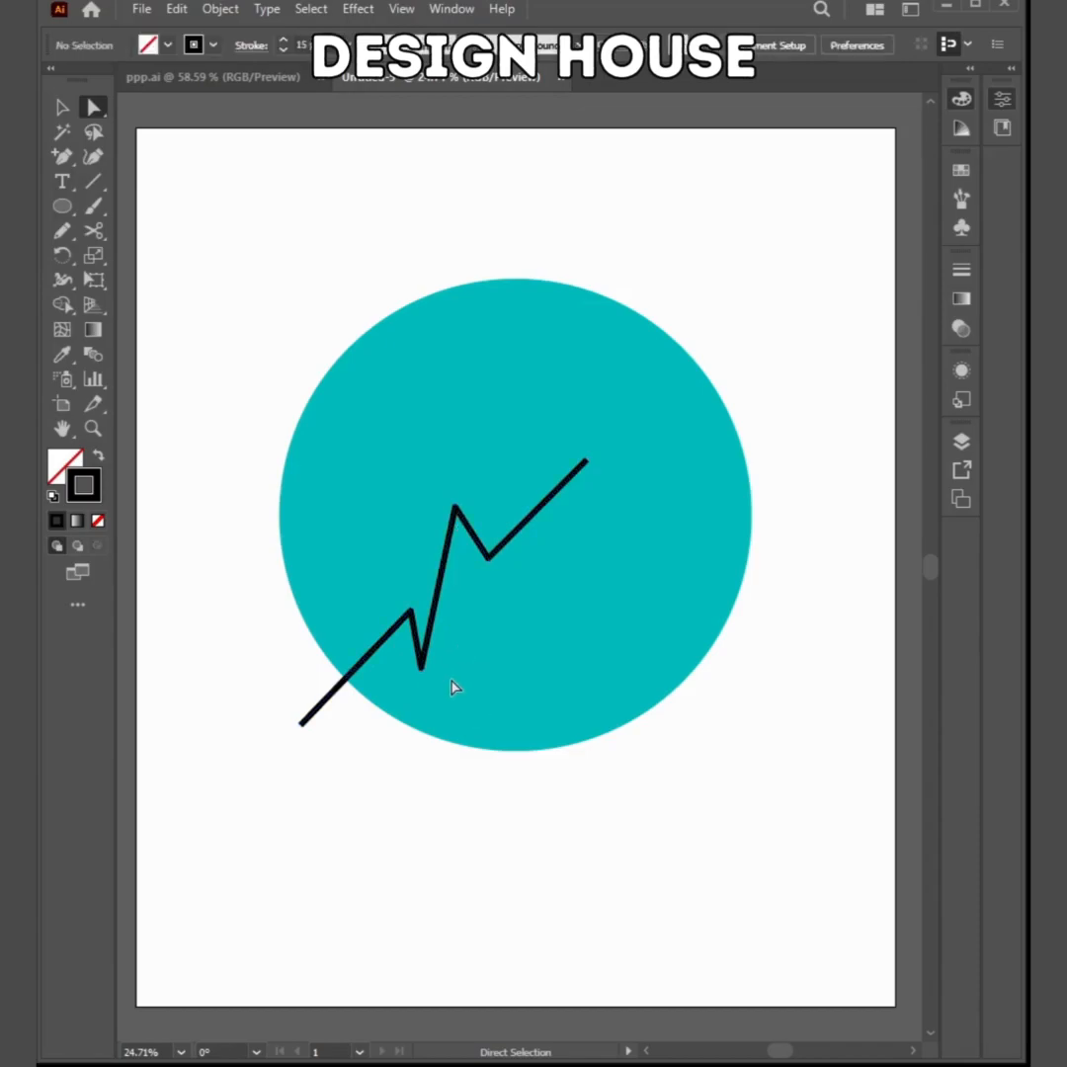
pyautogui.moveTo(419, 668); pyautogui.dragTo(450, 659)
# Round all four corners of the zigzag path slightly
pyautogui.click(61, 107)
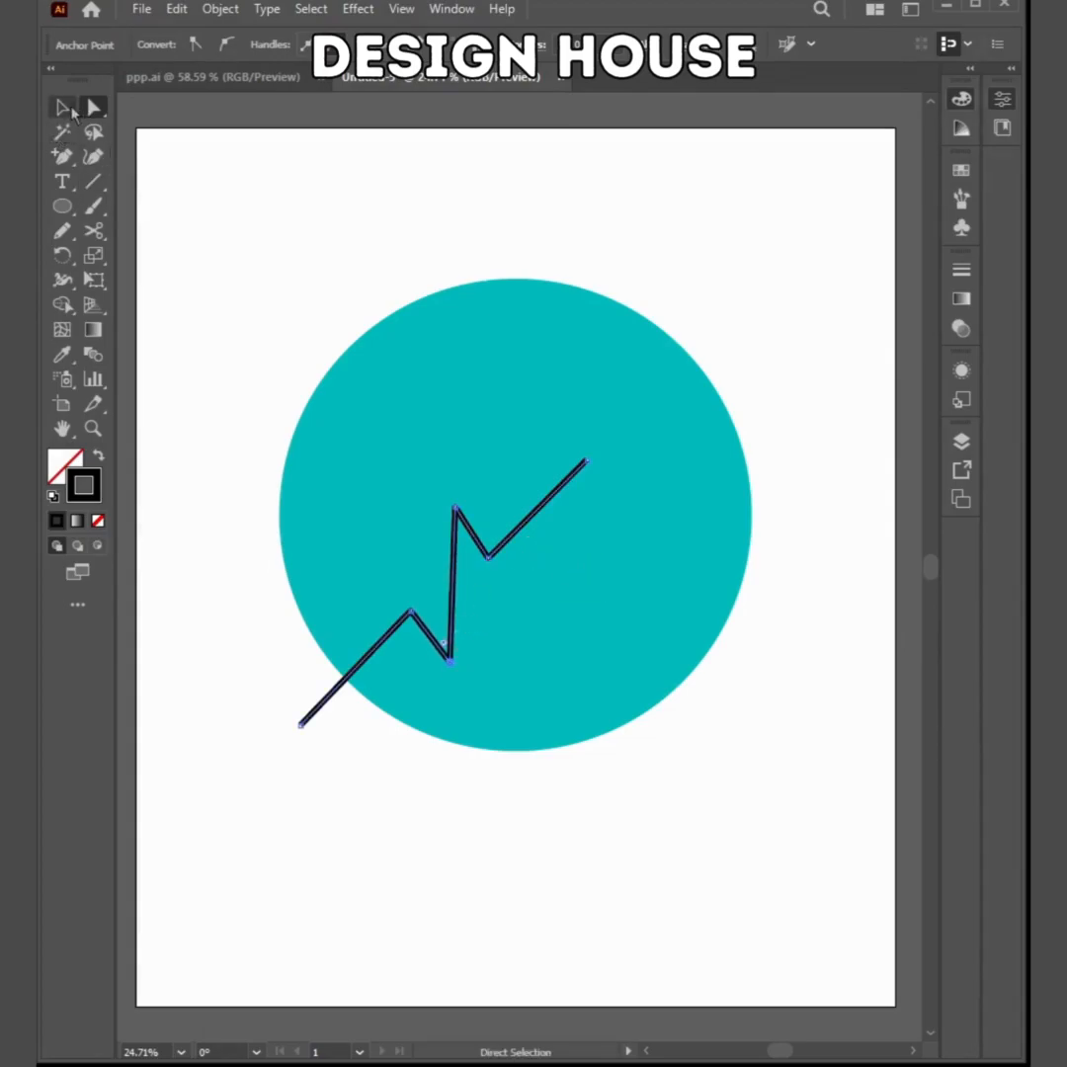
pyautogui.click(392, 255)
pyautogui.click(490, 558)
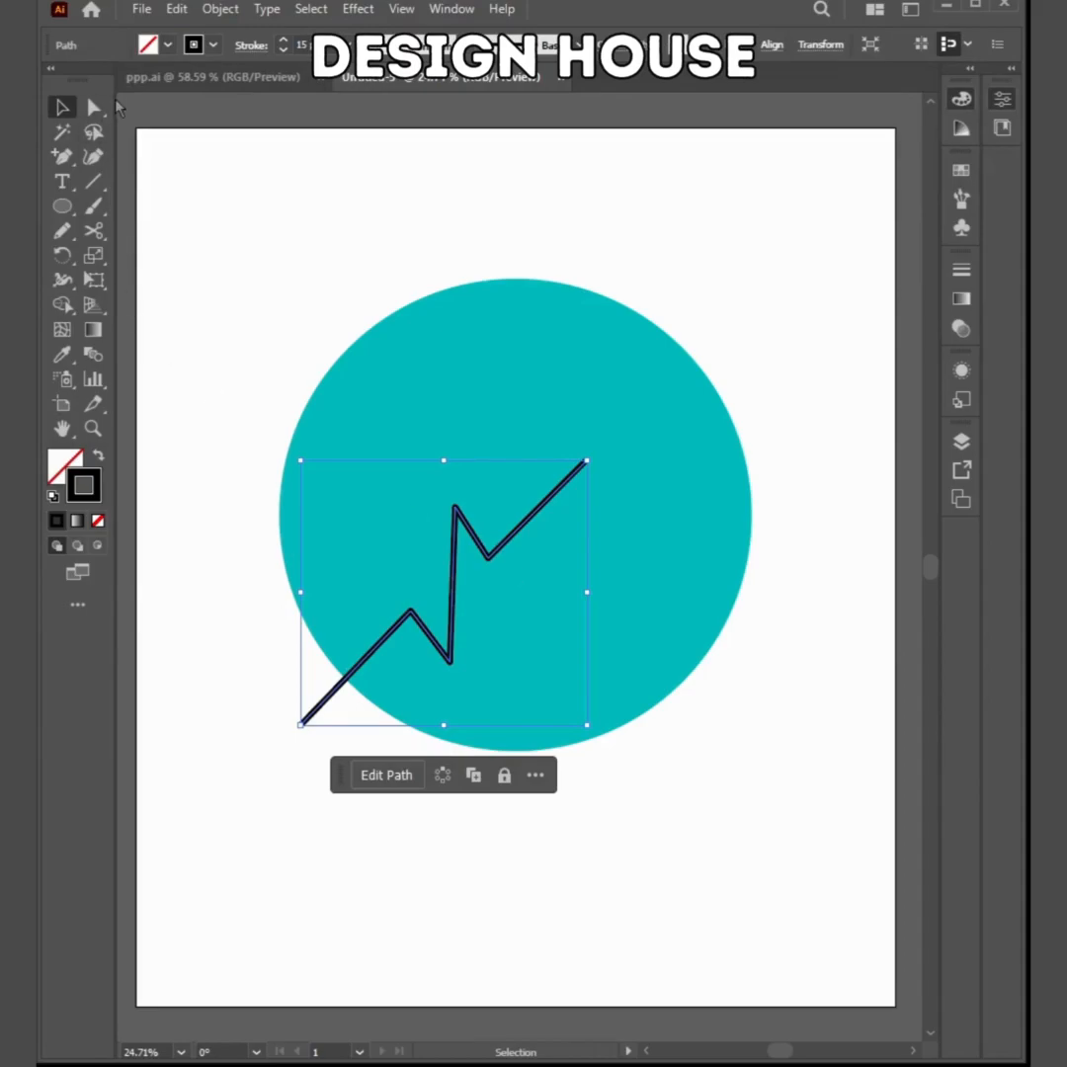
pyautogui.press('a')
pyautogui.keyDown('alt'); pyautogui.scroll(2, 476, 556); pyautogui.keyUp('alt')
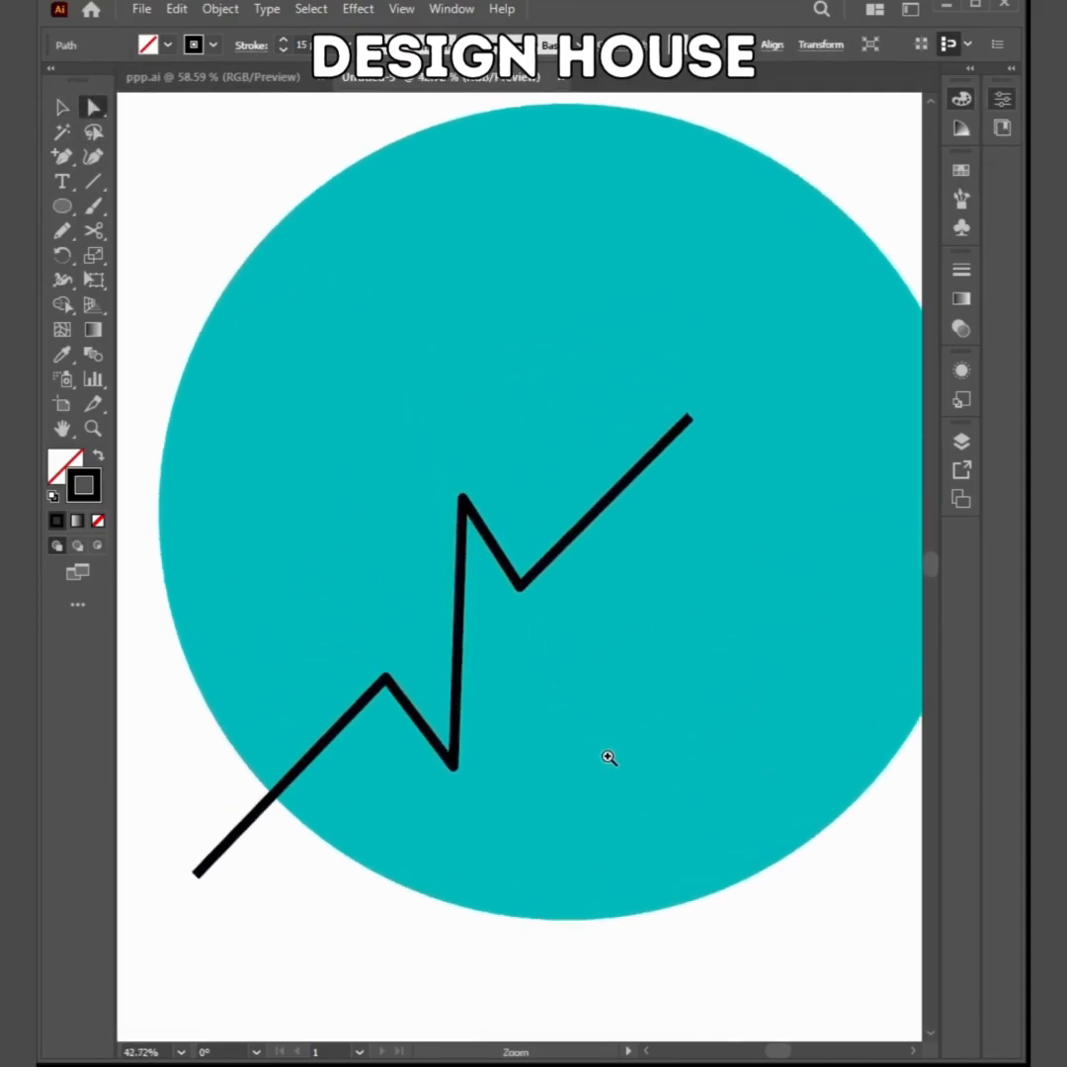
pyautogui.moveTo(524, 573)
pyautogui.mouseDown()
pyautogui.moveTo(539, 547)
pyautogui.moveTo(539, 581)
pyautogui.mouseUp()
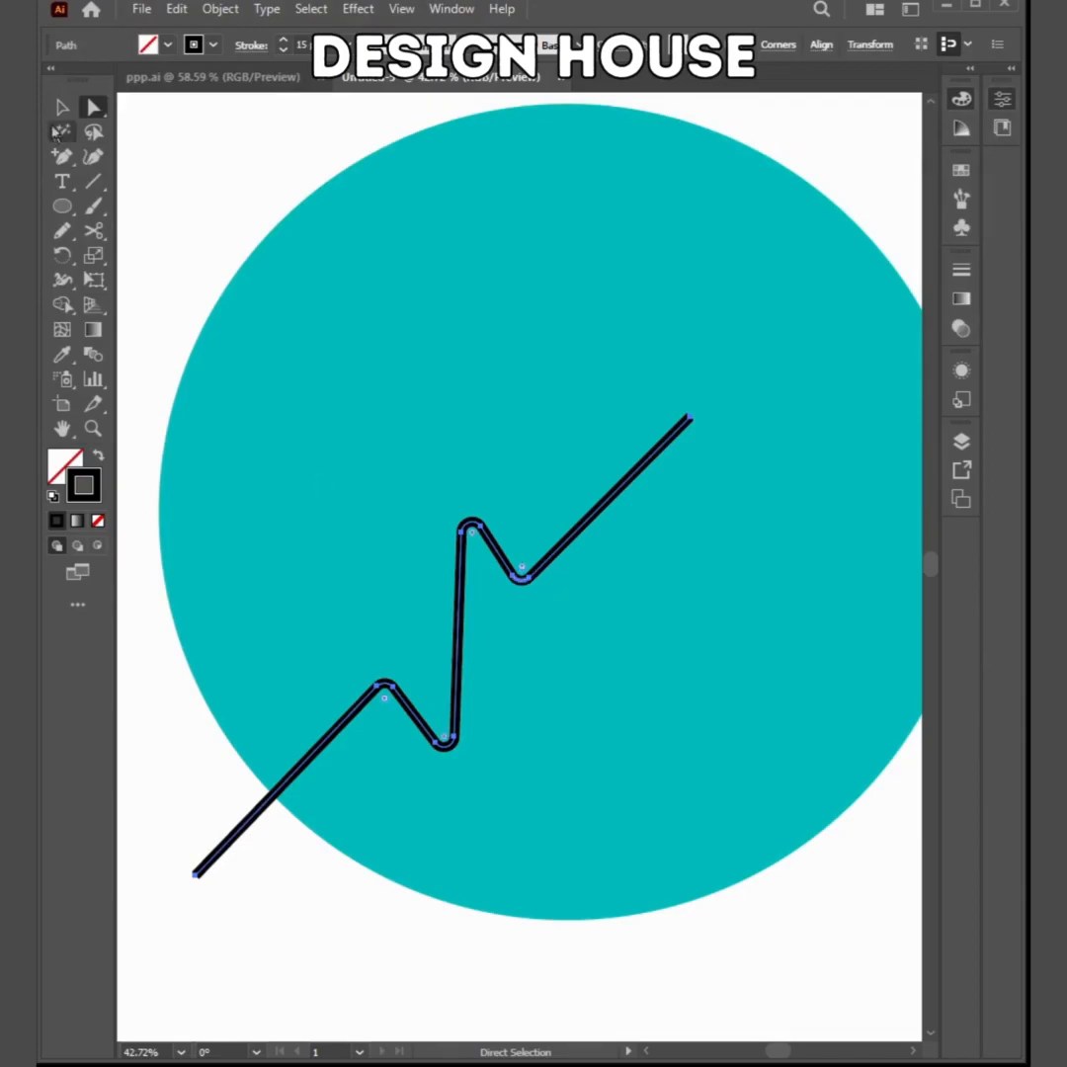
pyautogui.click(64, 107)
pyautogui.click(396, 247)
# Thicken the rounded zigzag path to a stroke weight of 37 pt
pyautogui.scroll(-3, 450, 377)
pyautogui.scroll(2, 507, 431)
pyautogui.keyDown('alt'); pyautogui.scroll(-2, 449, 553); pyautogui.keyUp('alt')
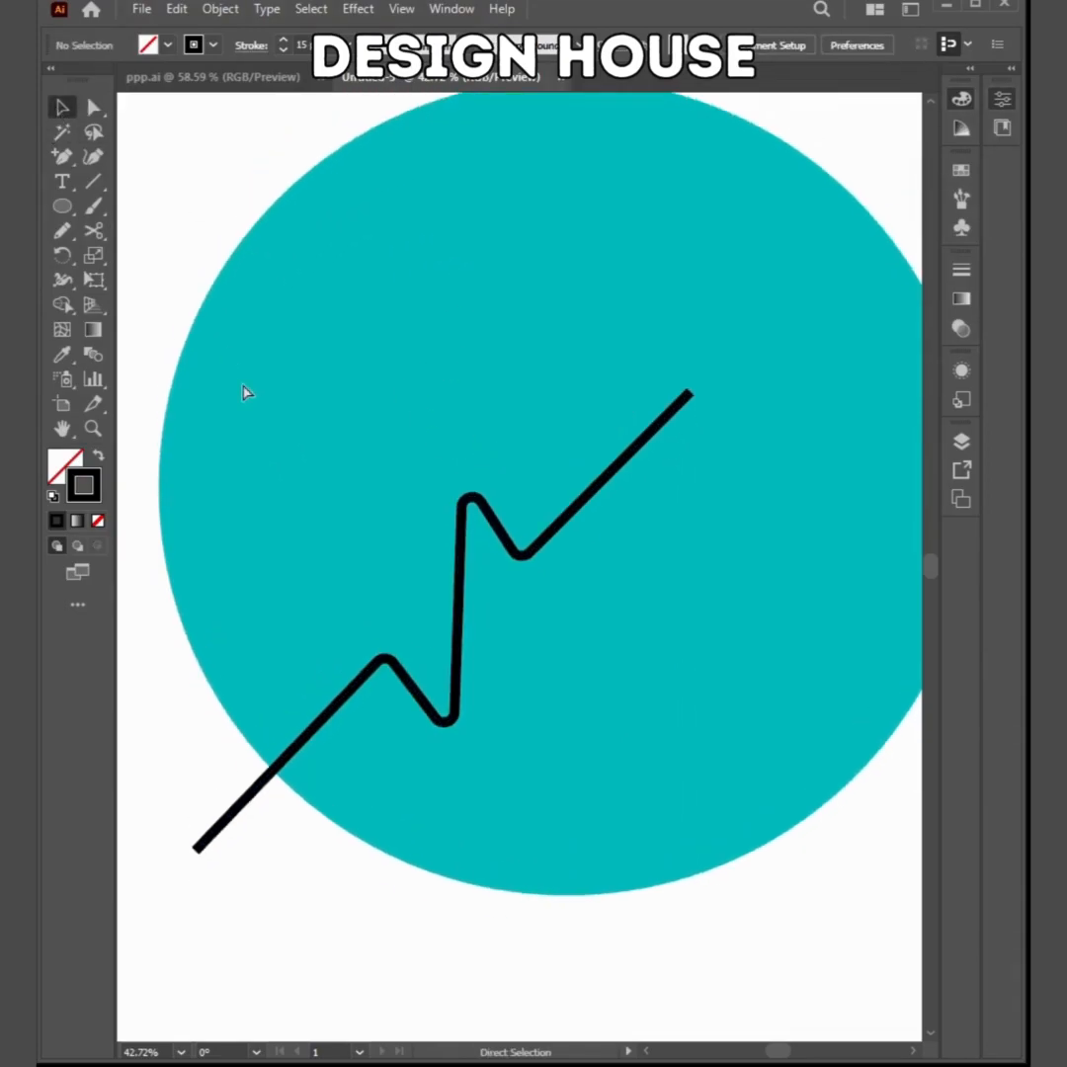
pyautogui.click(454, 581)
pyautogui.click(305, 45)
pyautogui.press('Up')
pyautogui.press('Up')
pyautogui.press('Up')
pyautogui.press('Up')
pyautogui.press('Up')
pyautogui.press('Up')
pyautogui.press('Up')
pyautogui.click(400, 420)
pyautogui.click(543, 501)
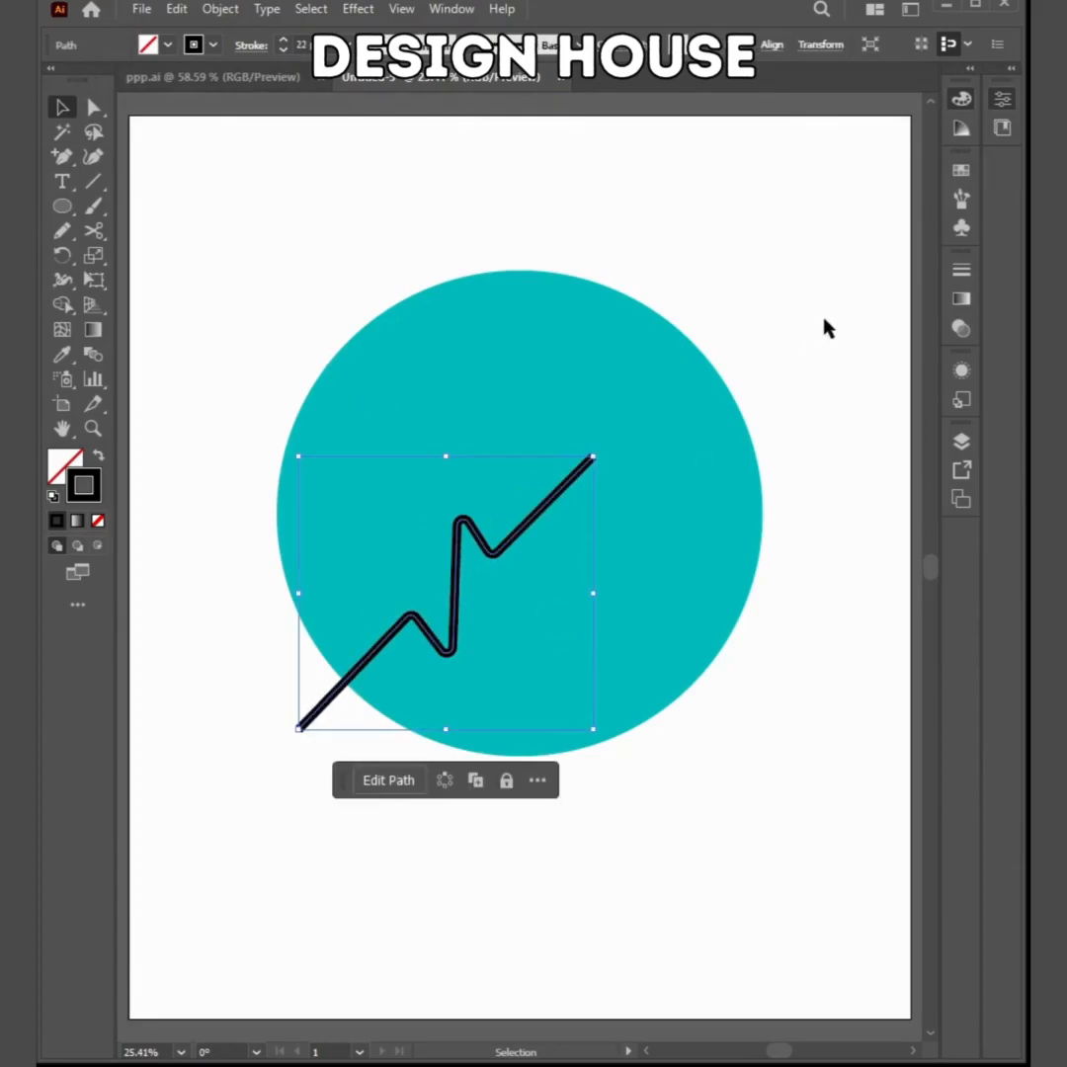
pyautogui.press('Up')
pyautogui.press('Up')
pyautogui.press('Up')
pyautogui.press('Up')
pyautogui.press('Up')
pyautogui.press('Up')
pyautogui.press('Up')
pyautogui.press('Up')
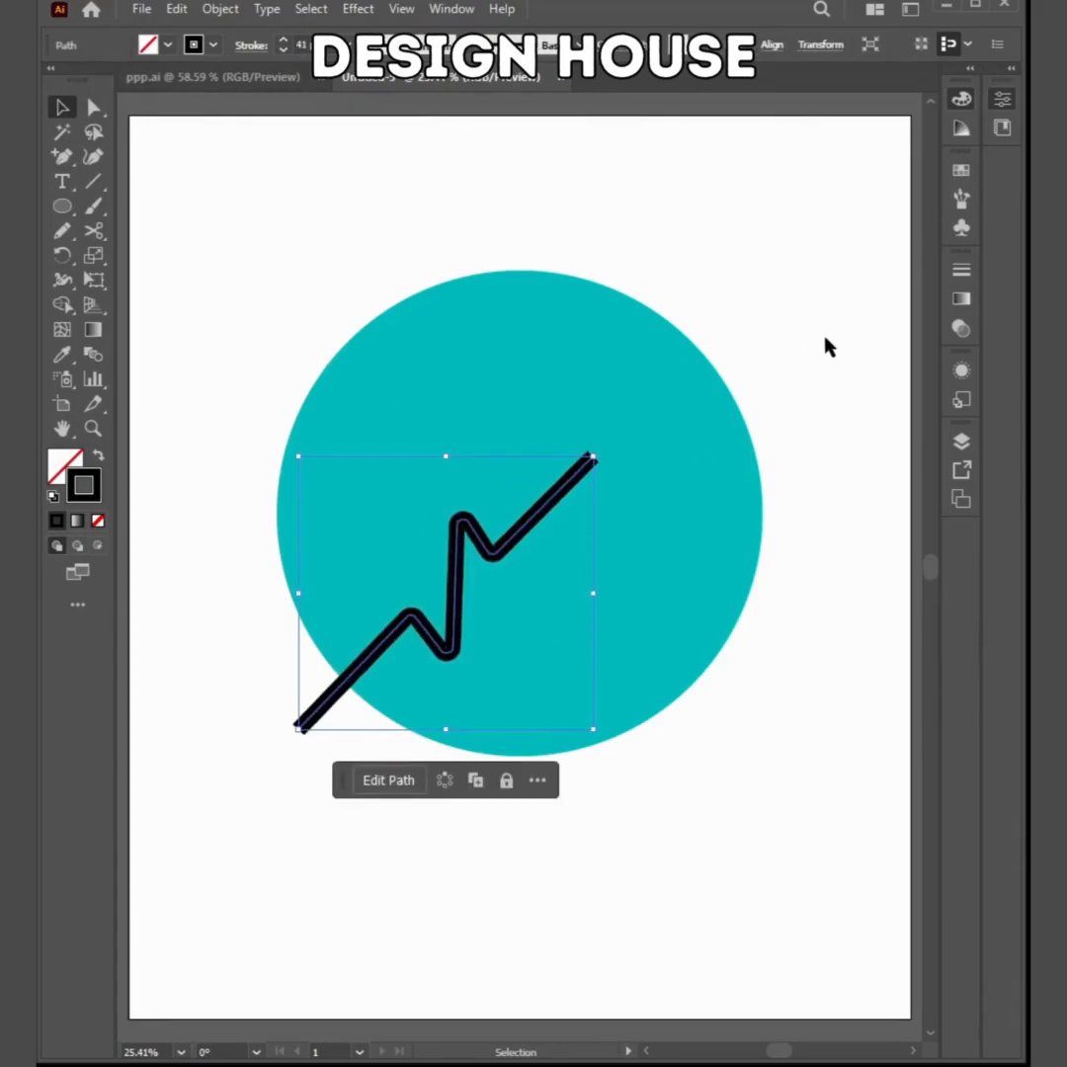
pyautogui.press('Down')
pyautogui.press('Down')
pyautogui.press('Down')
pyautogui.press('Down')
pyautogui.press('Down')
pyautogui.press('Down')
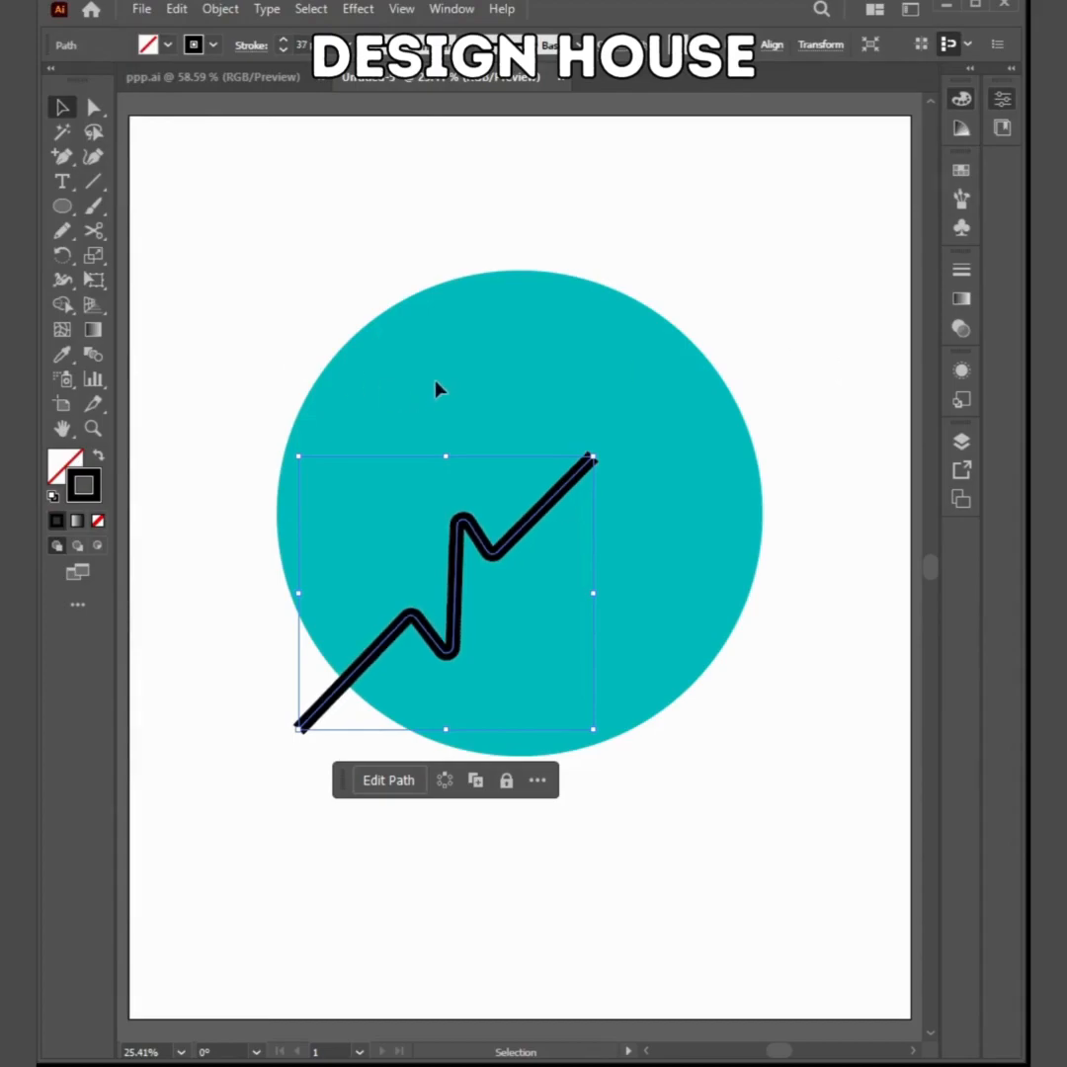
# Move the zigzag path up and right so that it lies entirely inside the teal circle
pyautogui.click(439, 388)
pyautogui.moveTo(499, 549)
pyautogui.mouseDown()
pyautogui.moveTo(613, 474)
pyautogui.moveTo(573, 487)
pyautogui.mouseUp()
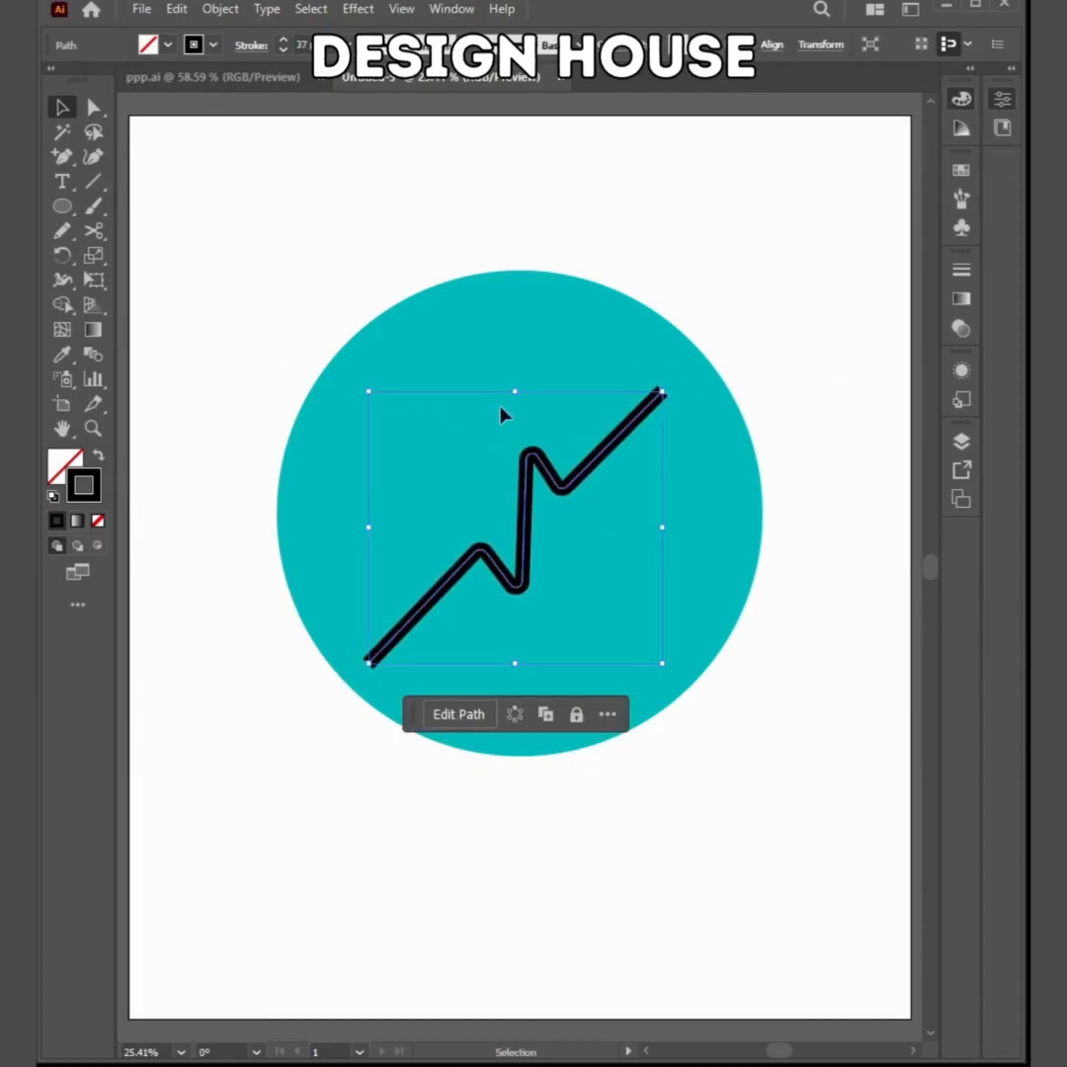
pyautogui.click(504, 424)
# Unlock the circle and align it and the zigzag path by their horizontal and vertical centres
pyautogui.click(308, 174)
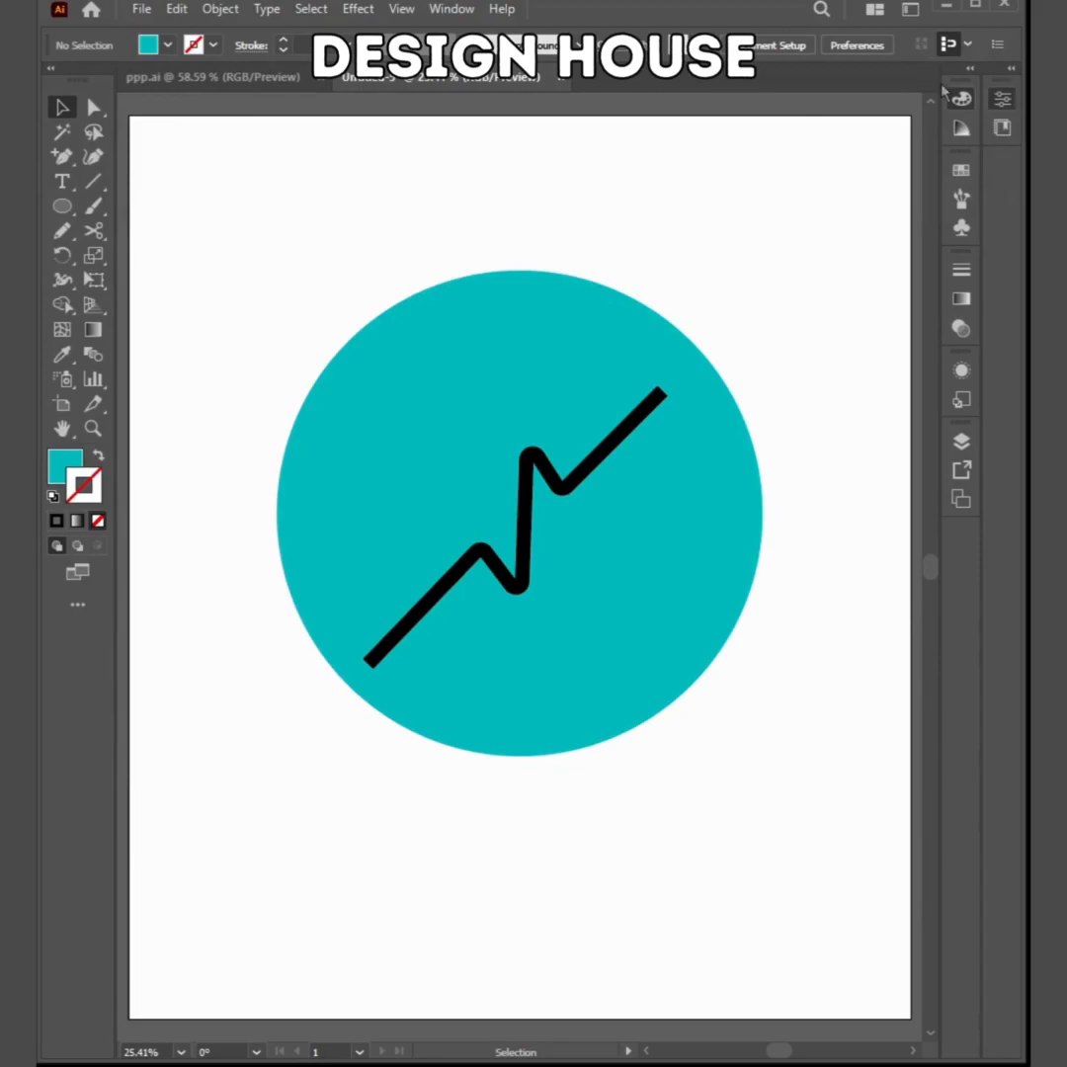
pyautogui.moveTo(362, 184); pyautogui.dragTo(743, 534)
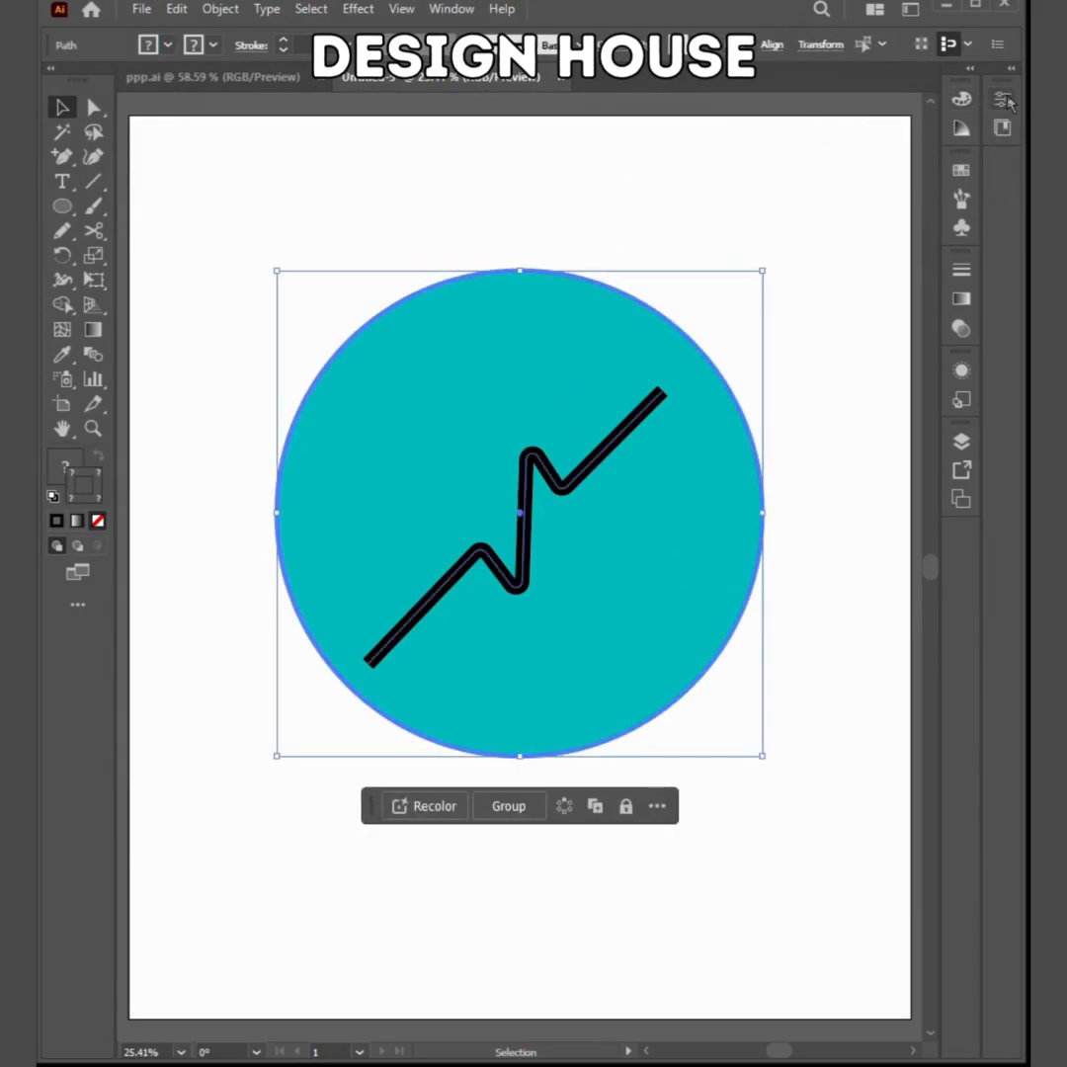
pyautogui.click(597, 201)
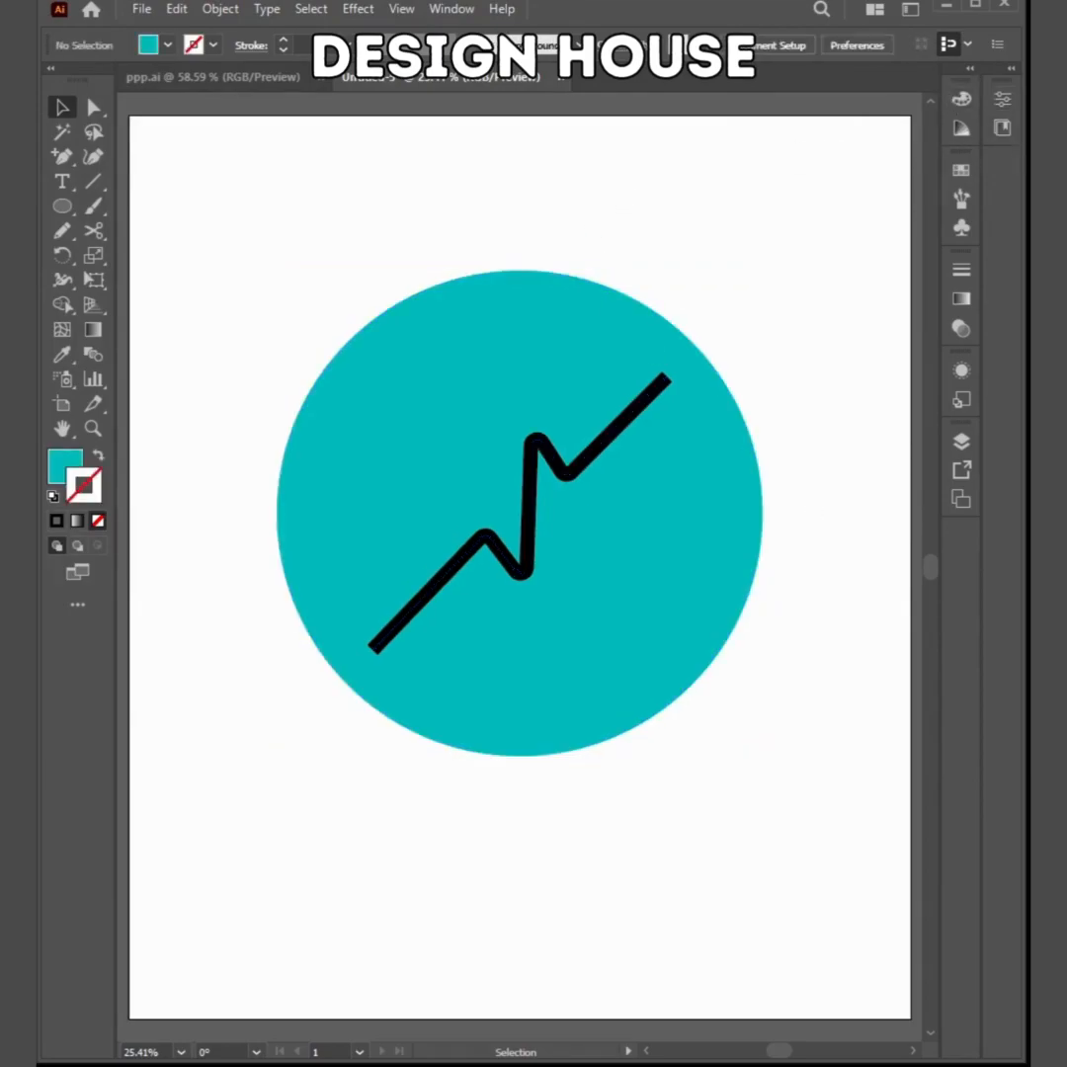
# Expand the black zigzag stroke into a filled outline shape
pyautogui.click(532, 571)
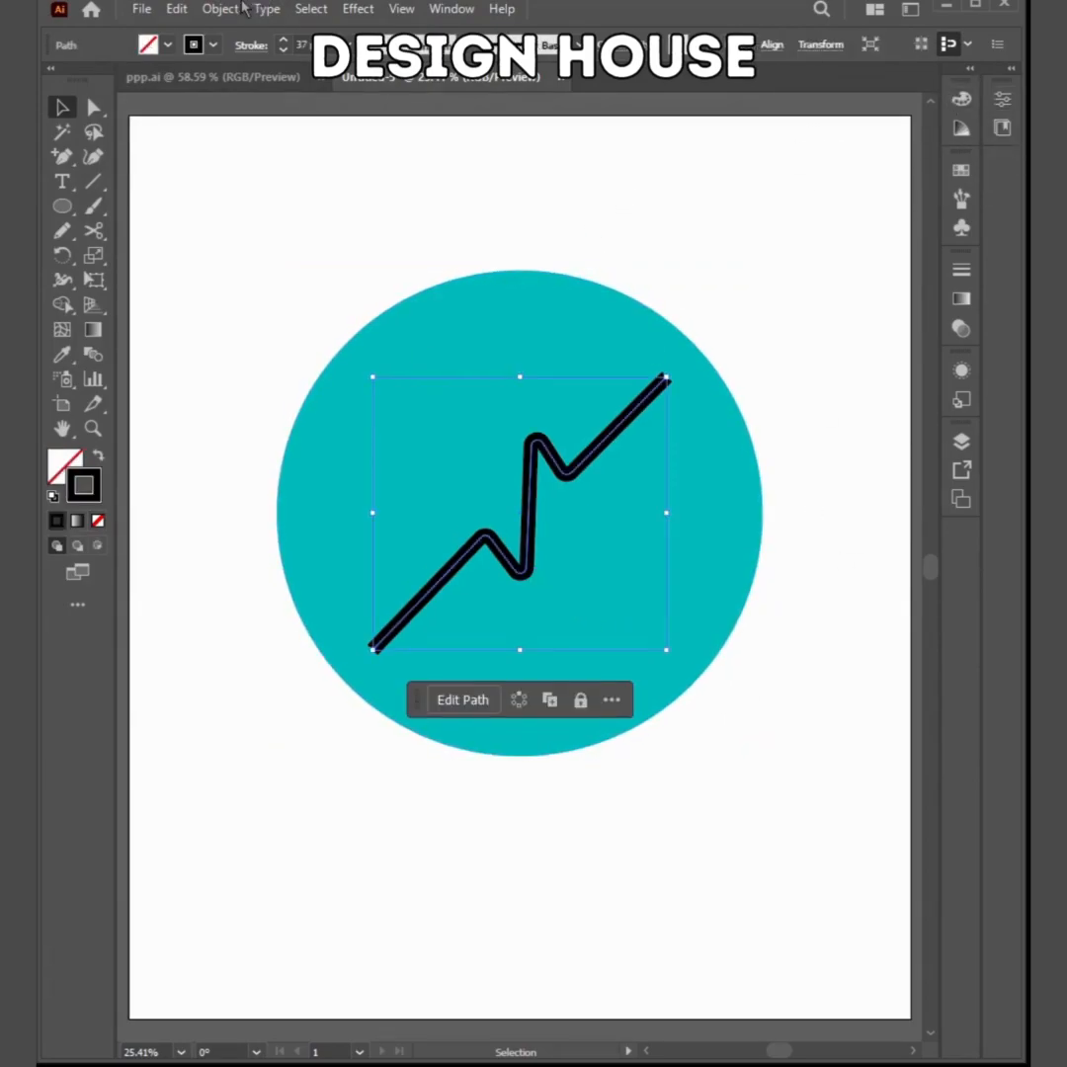
pyautogui.click(611, 642)
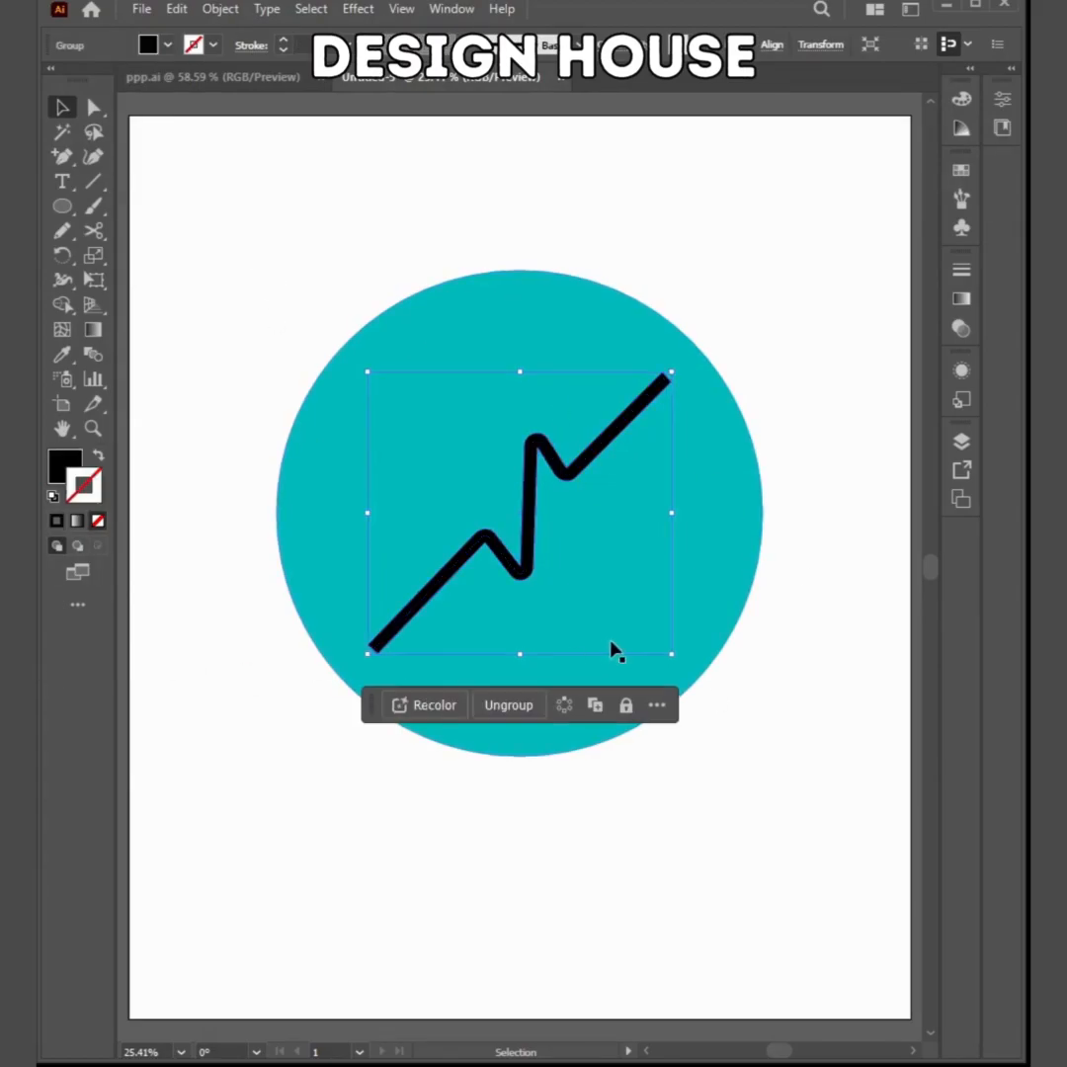
pyautogui.click(771, 230)
# Use Offset Path on the expanded zigzag to add an even outer outline with bevelled corners at both ends
pyautogui.click(534, 543)
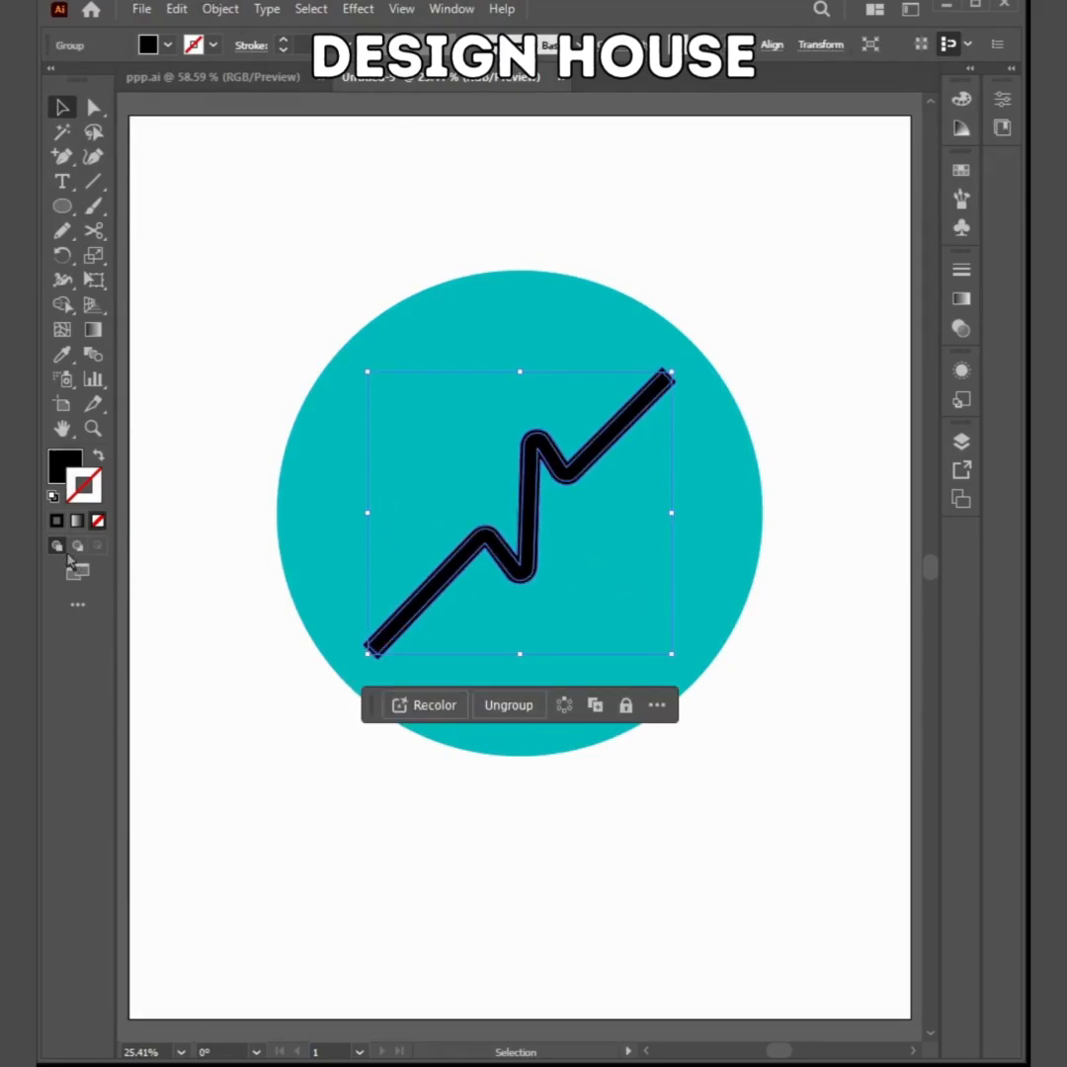
pyautogui.hotkey('shift', 'Up')
pyautogui.hotkey('shift', 'Up')
pyautogui.hotkey('shift', 'Up')
pyautogui.hotkey('shift', 'Up')
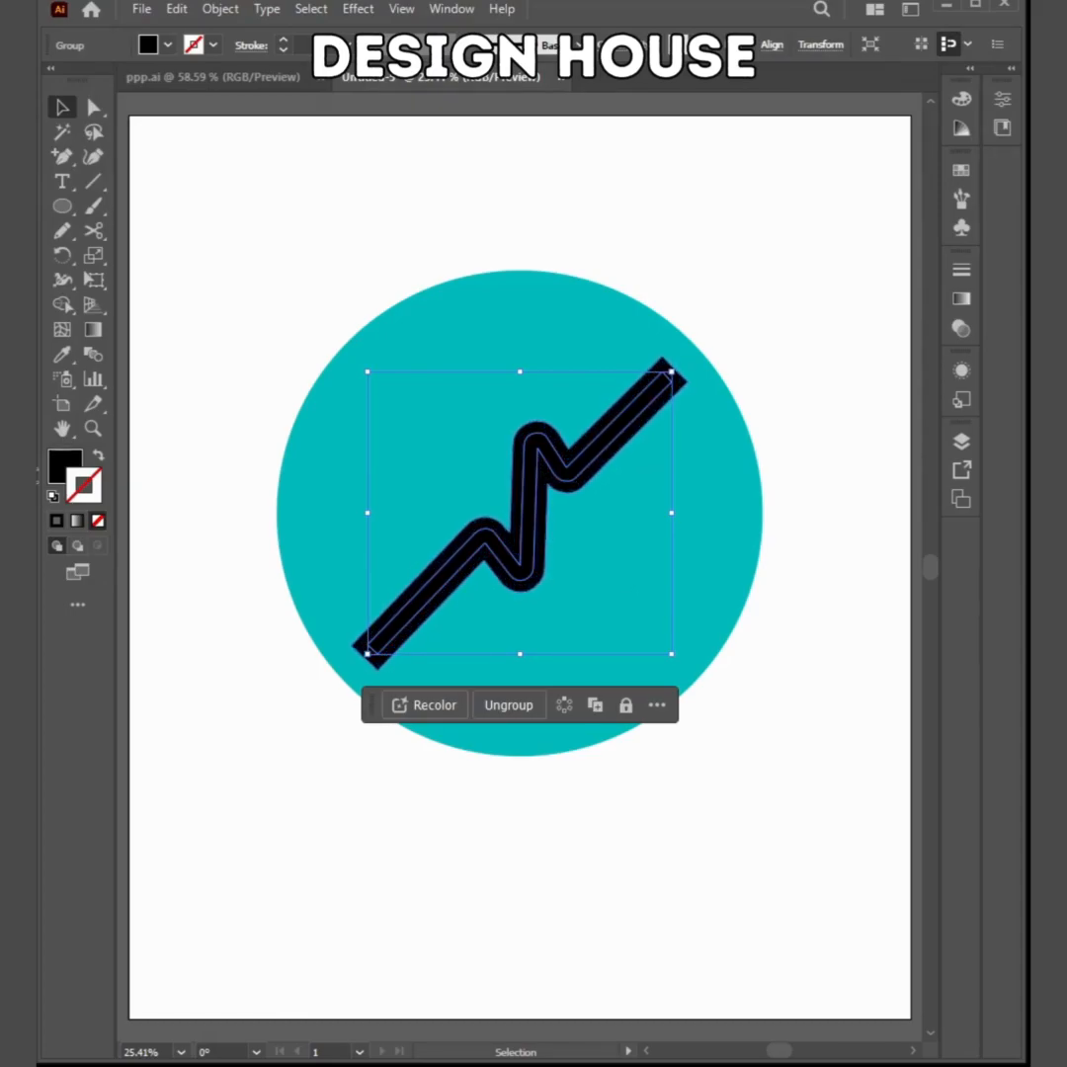
pyautogui.hotkey('shift', 'Down')
pyautogui.press('Down')
pyautogui.press('Return')
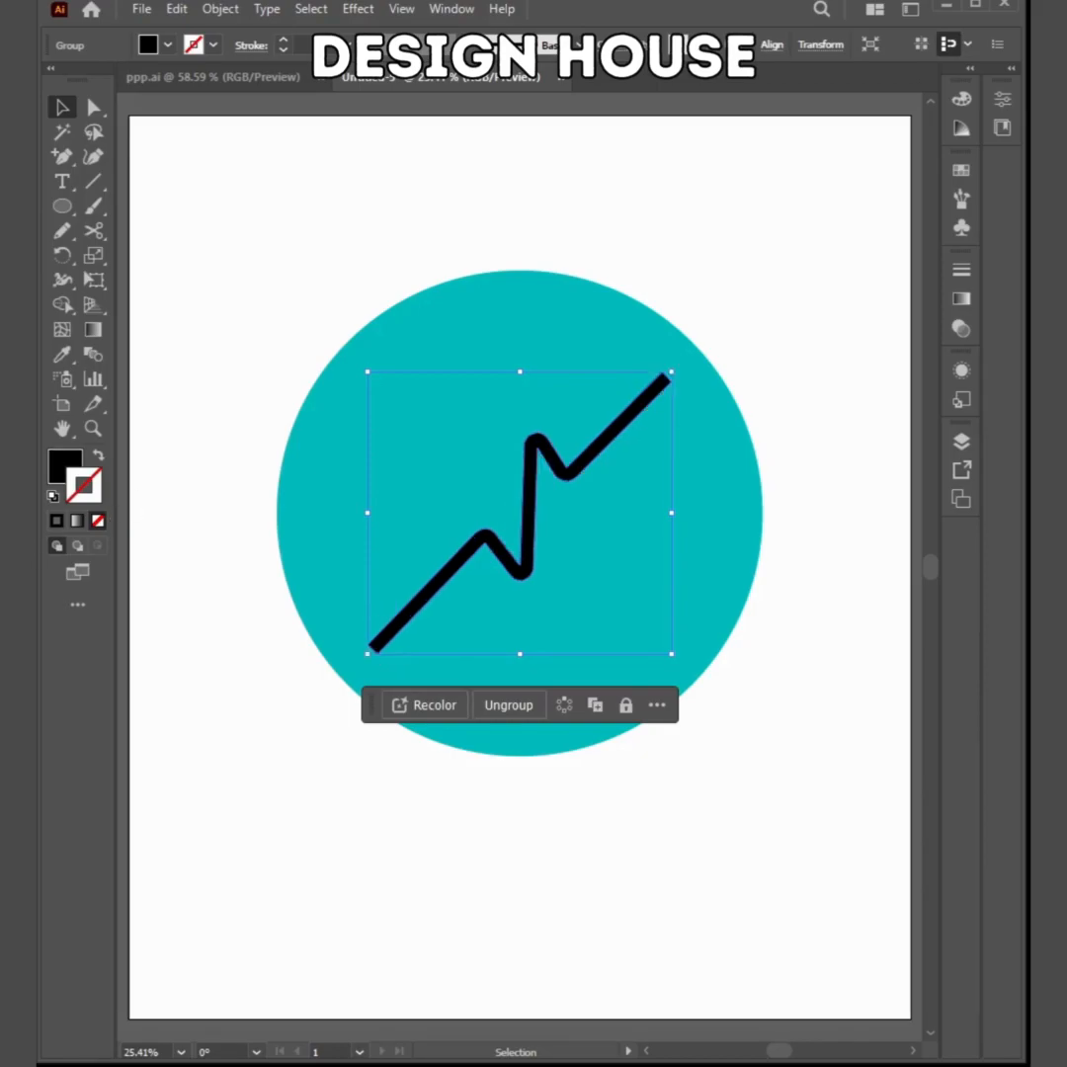
pyautogui.click(37, 599)
pyautogui.hotkey('ctrl', 'shift', 'a')
# Use Shape Builder on the zigzag group to separate the outer border from the inner zigzag line
pyautogui.click(539, 574)
pyautogui.click(62, 304)
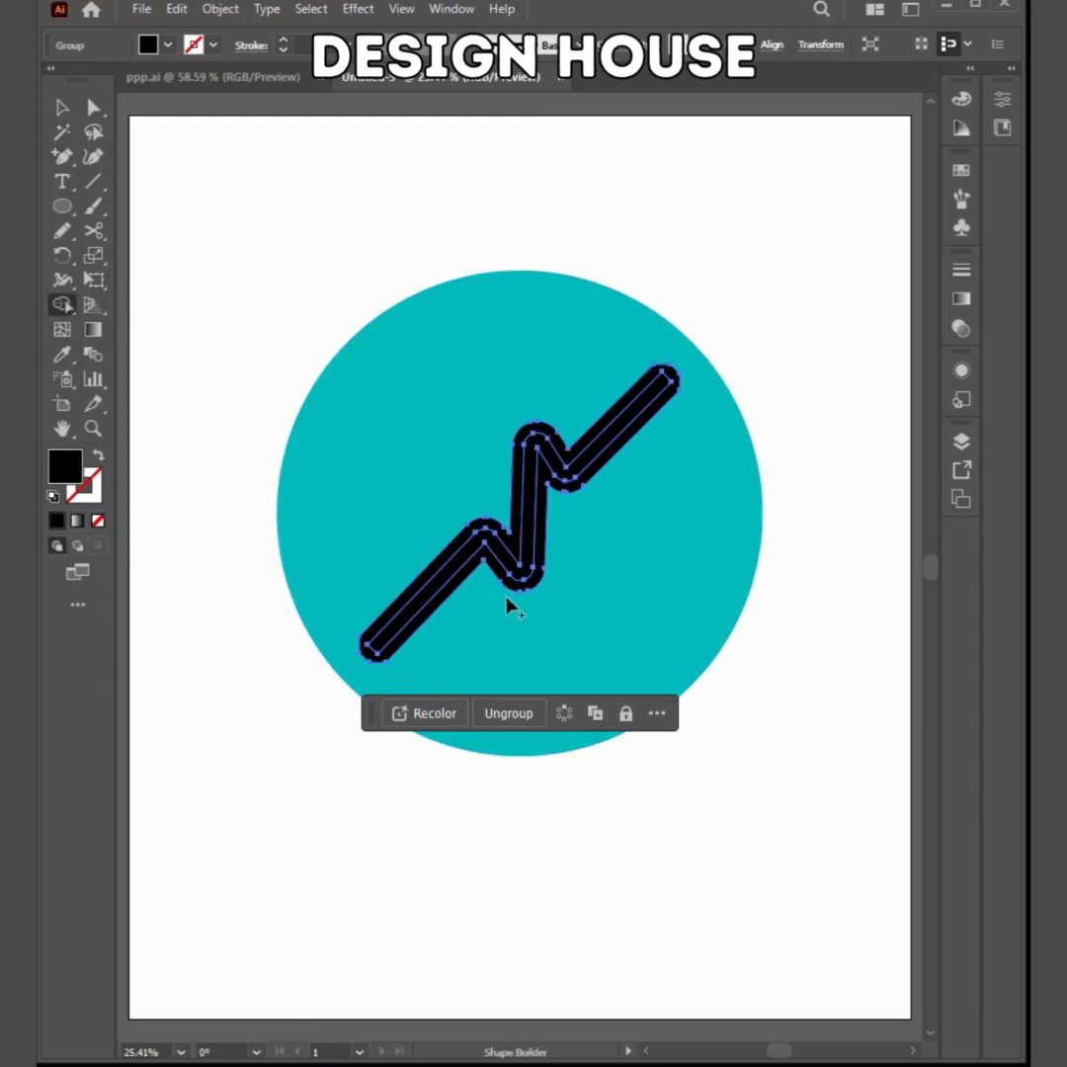
pyautogui.hotkey('ctrl', 'space')
pyautogui.moveTo(458, 382); pyautogui.dragTo(628, 503)
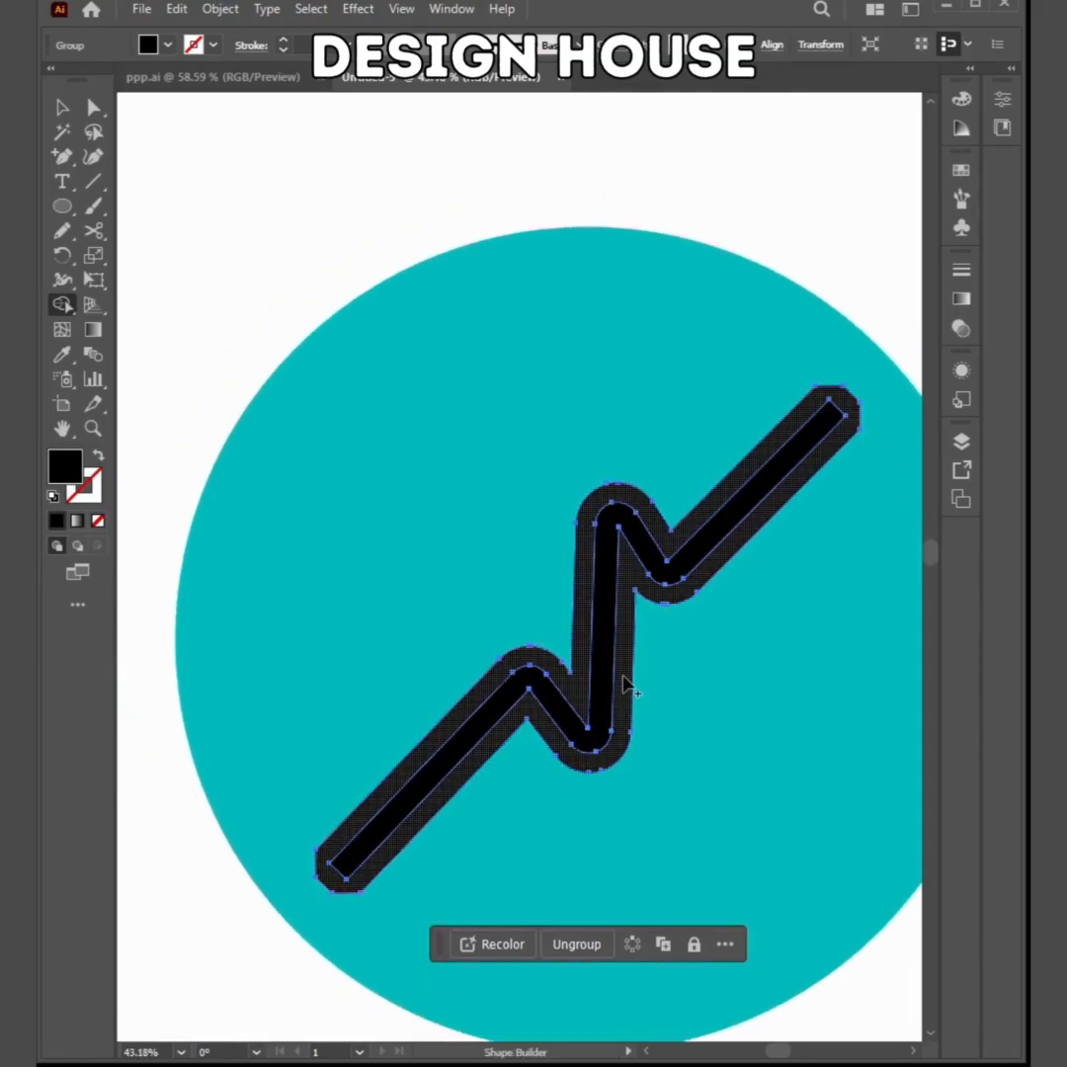
pyautogui.click(623, 677)
pyautogui.click(62, 107)
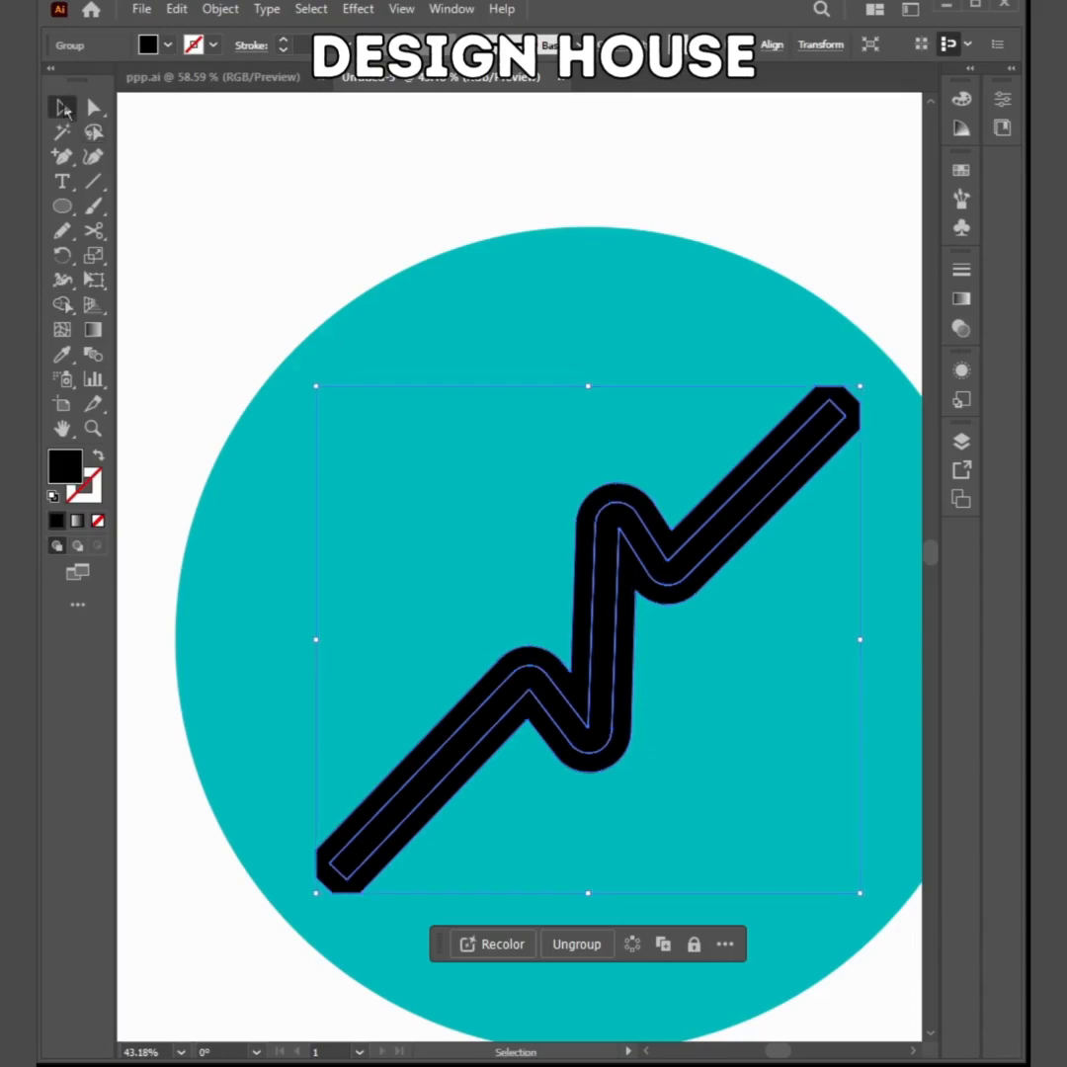
# Ungroup the zigzag so that its border and inner line can be selected individually
pyautogui.click(223, 252)
pyautogui.click(633, 726)
pyautogui.moveTo(633, 726); pyautogui.dragTo(614, 476)
pyautogui.press('a')
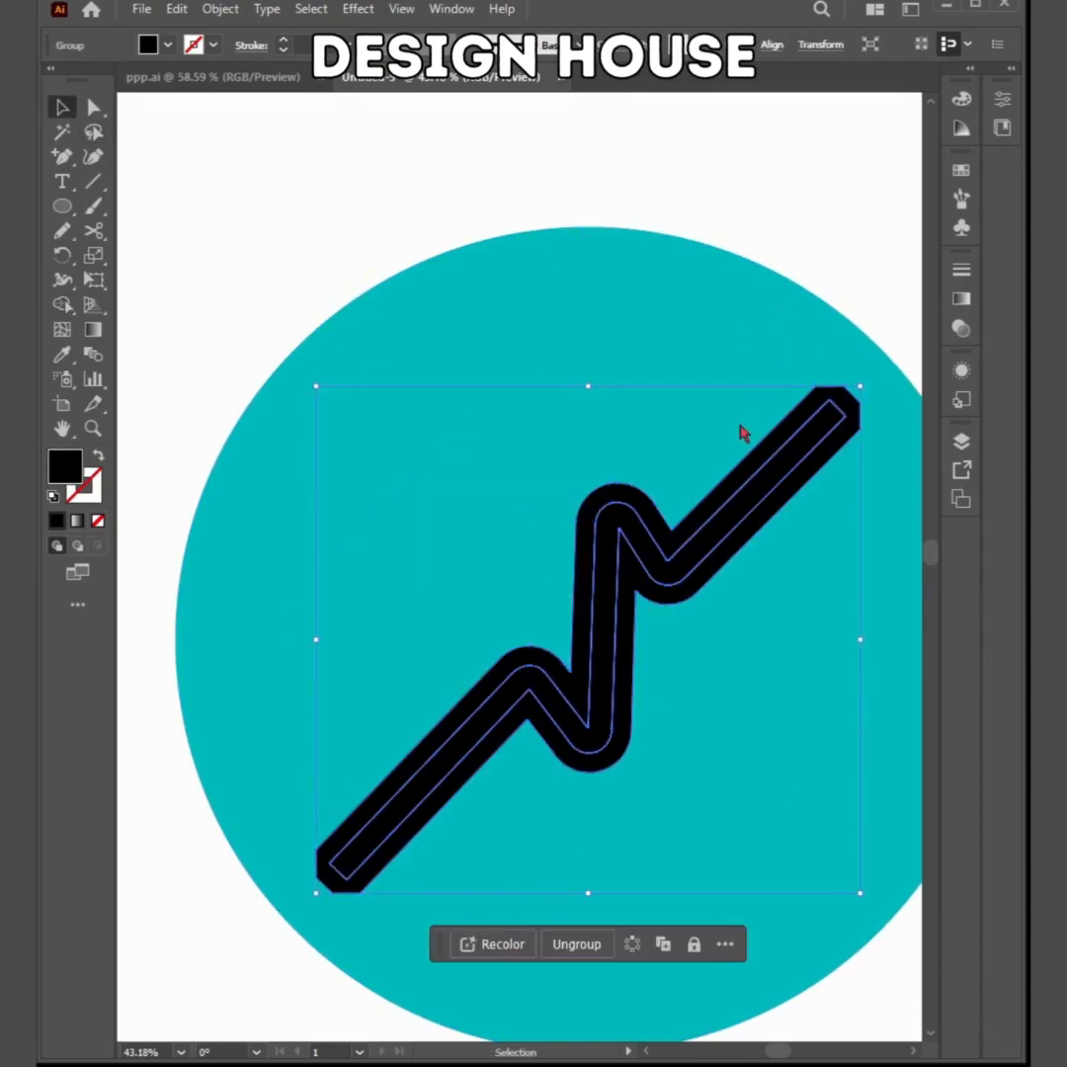
pyautogui.hotkey('ctrl', 'shift', 'g')
# Try moving the border upward off the inner zigzag line, and undo the move
pyautogui.click(622, 297)
pyautogui.moveTo(610, 490); pyautogui.dragTo(622, 413)
pyautogui.press('a')
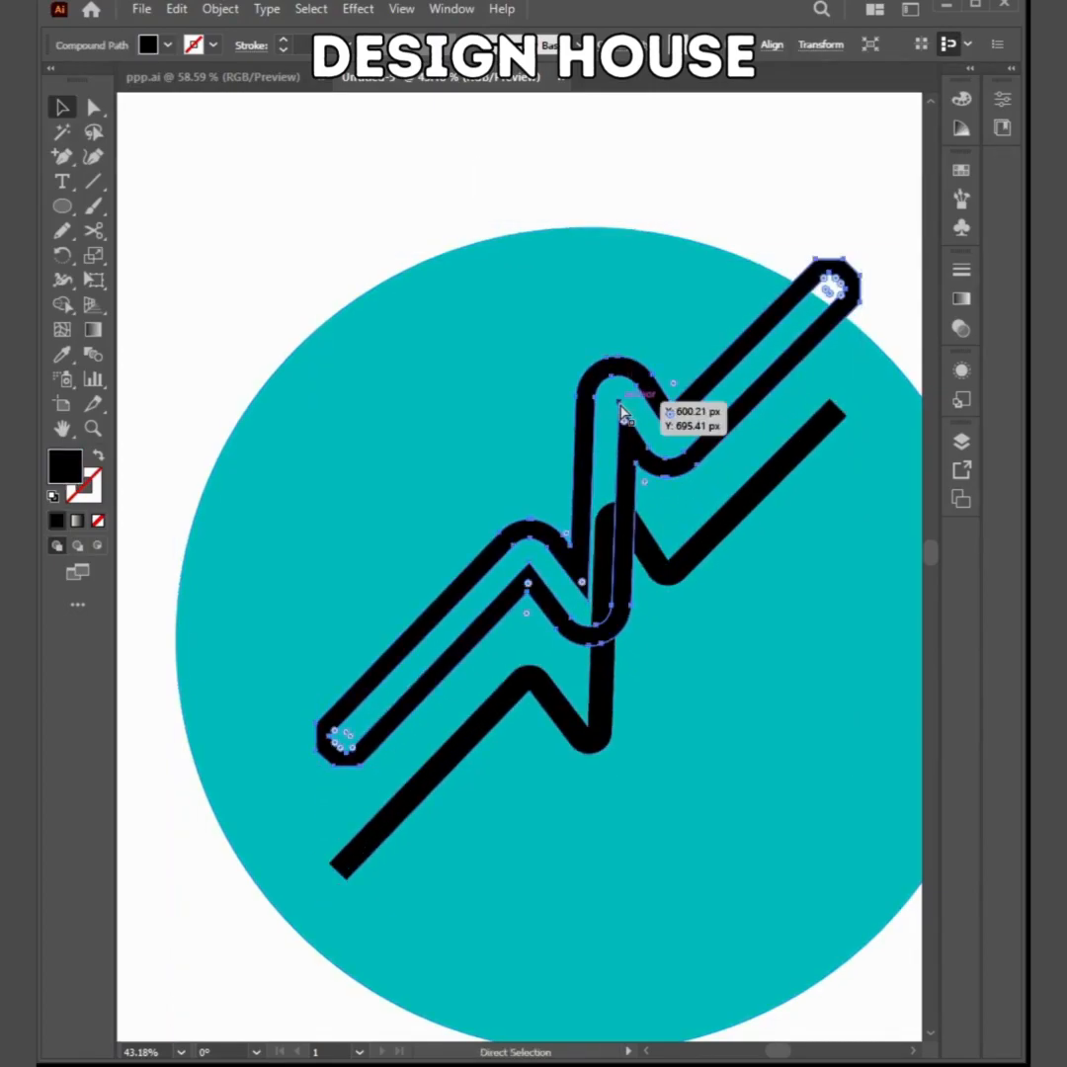
pyautogui.hotkey('ctrl', 'z')
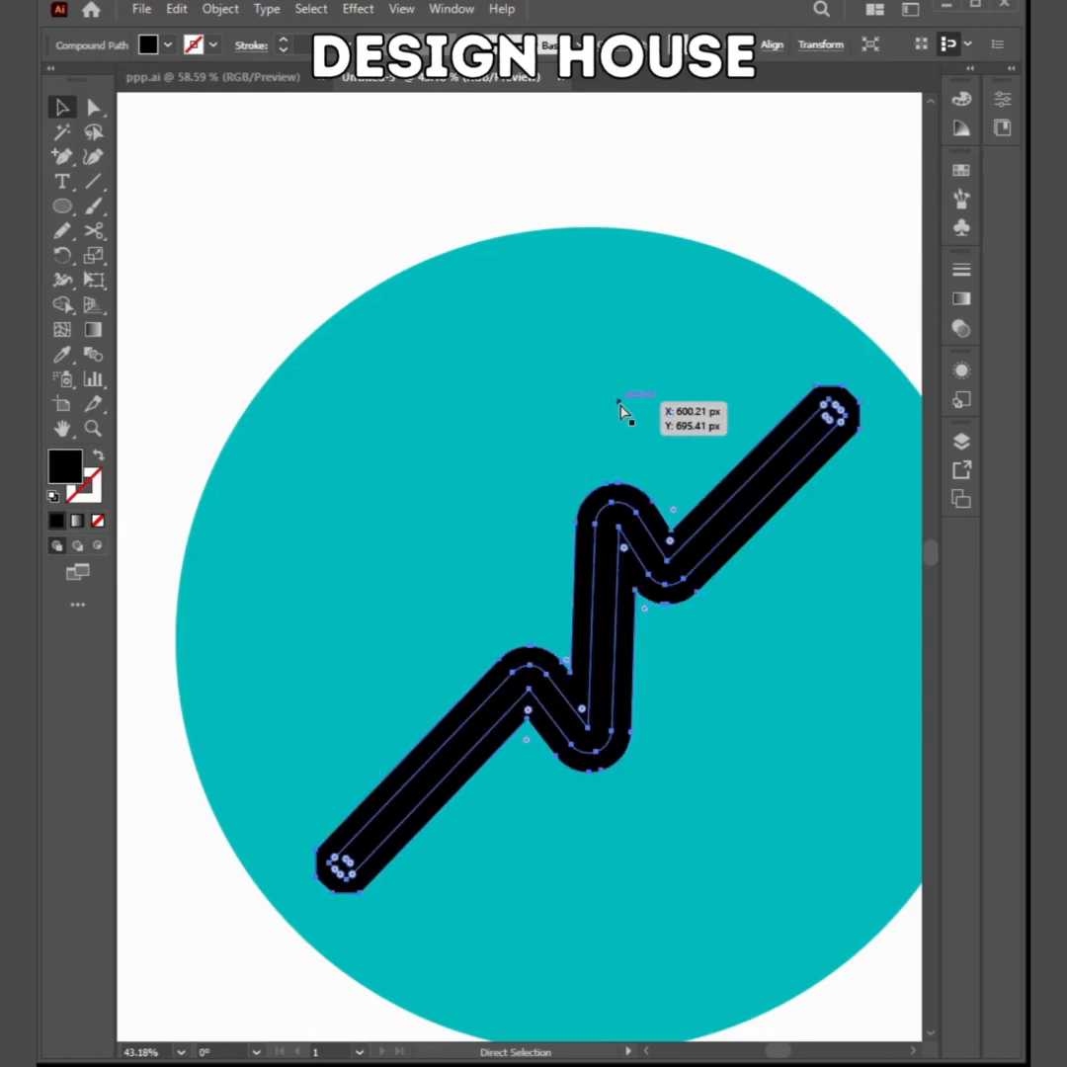
# Fill the inner zigzag line with white and select the teal circle
pyautogui.press('v')
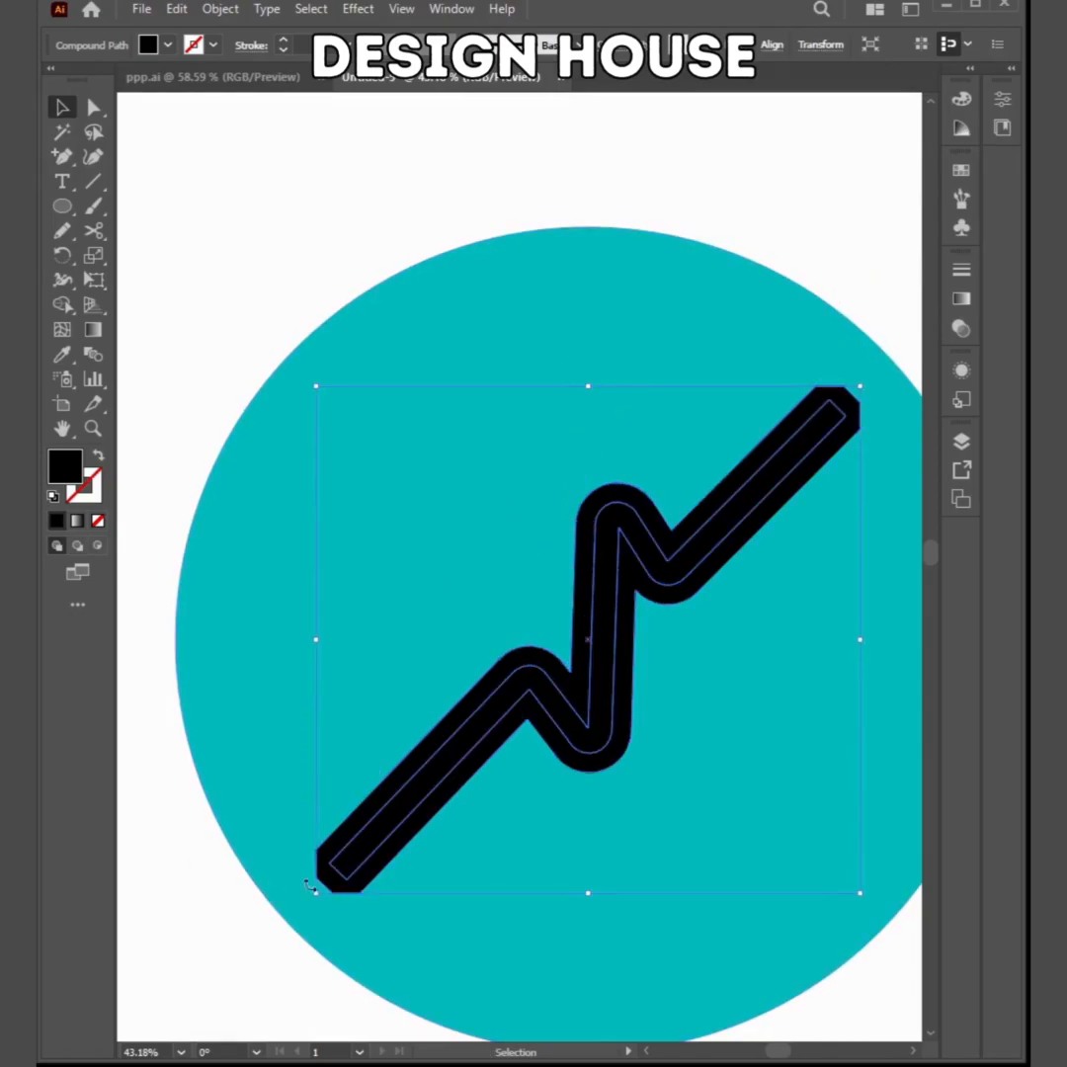
pyautogui.click(360, 859)
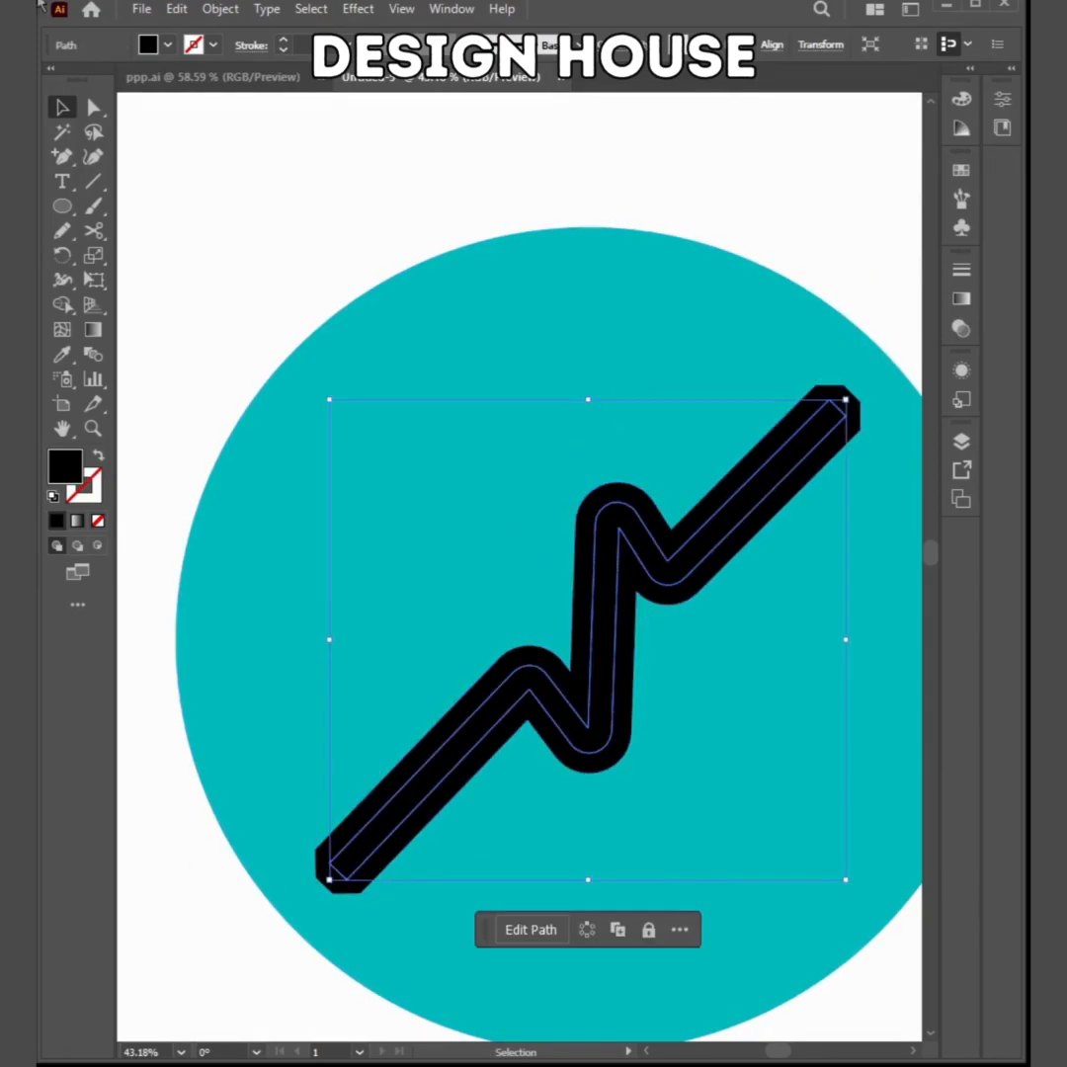
pyautogui.click(725, 128)
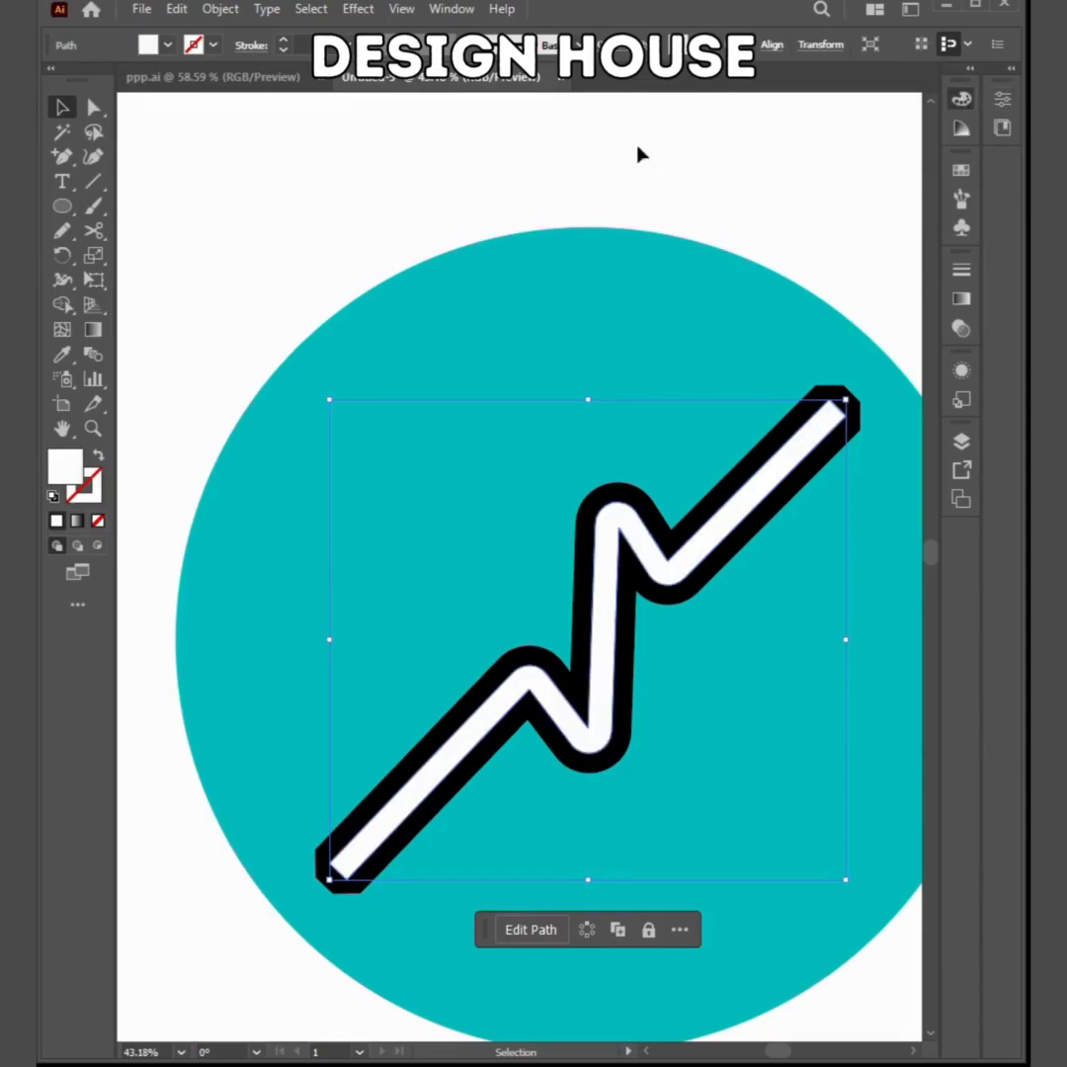
pyautogui.keyDown('ctrl'); pyautogui.click(431, 169); pyautogui.keyUp('ctrl')
pyautogui.click(490, 390)
pyautogui.hotkey('ctrl', '0')
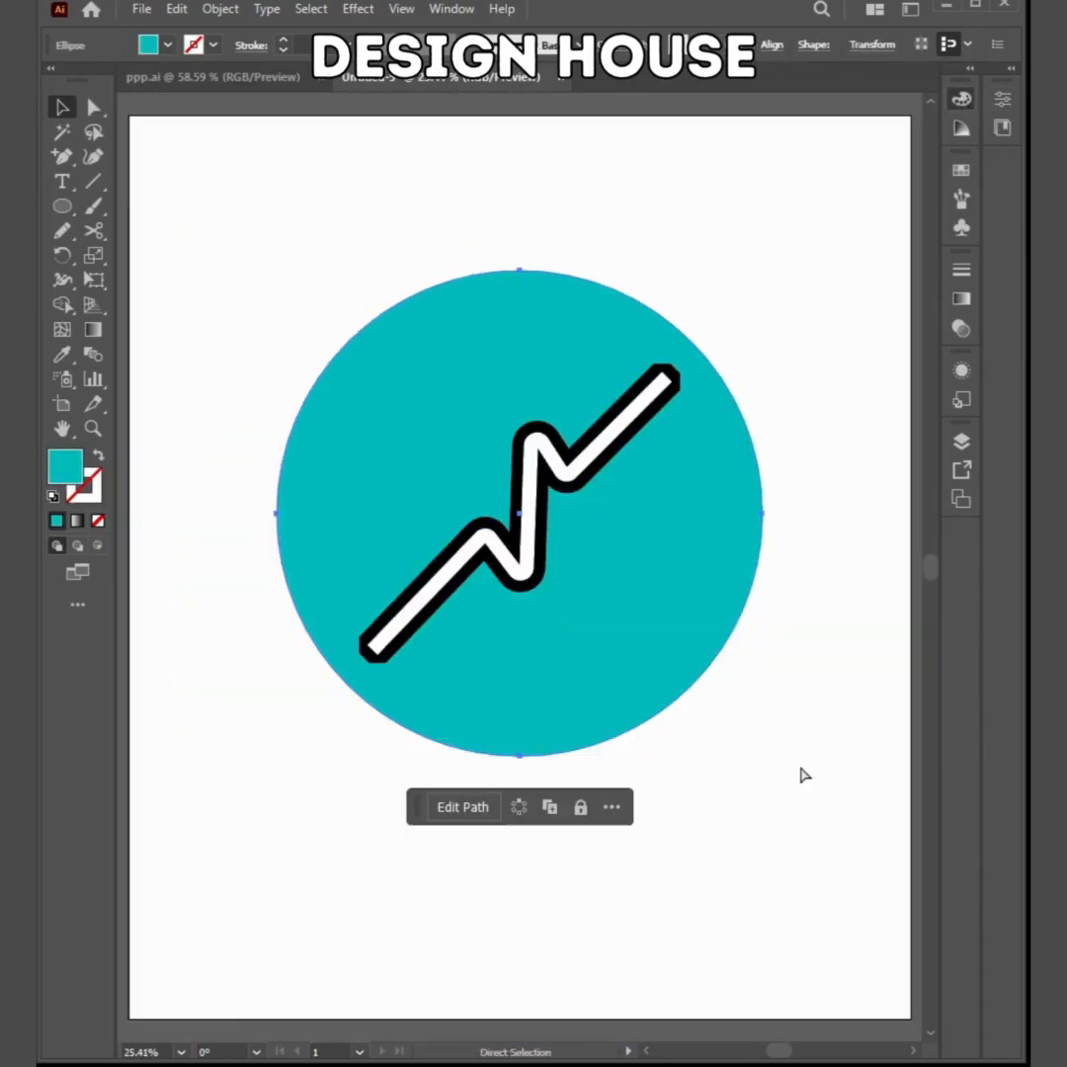